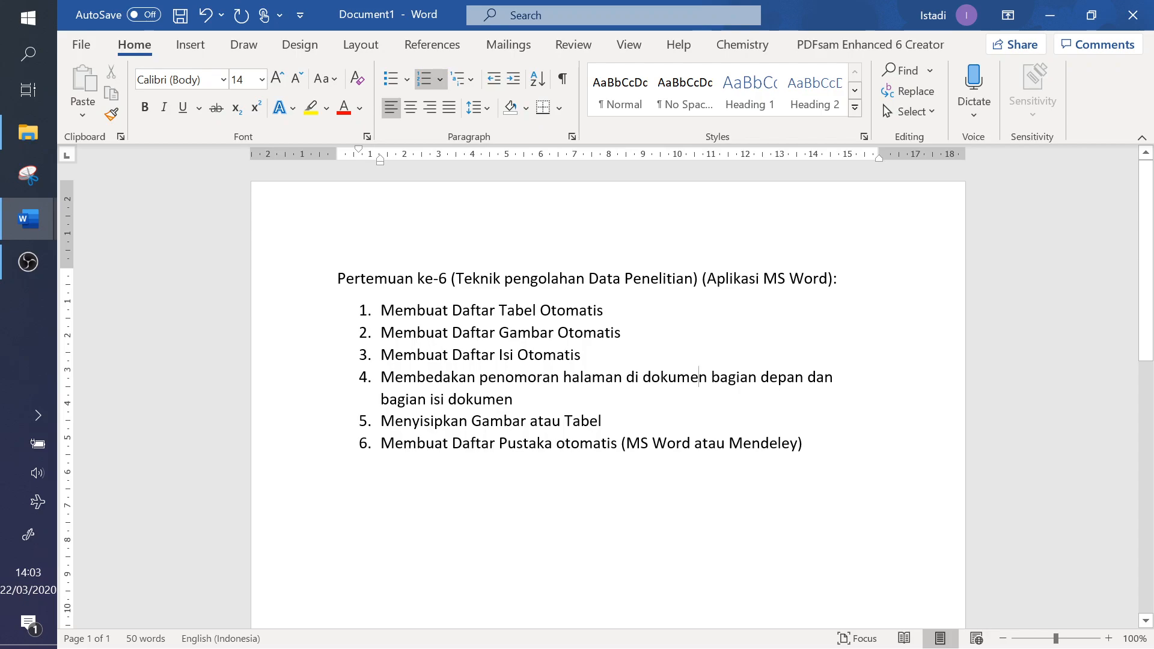
Switch to the document contoh dokumen.docx and maximize its window
left_click(19, 218)
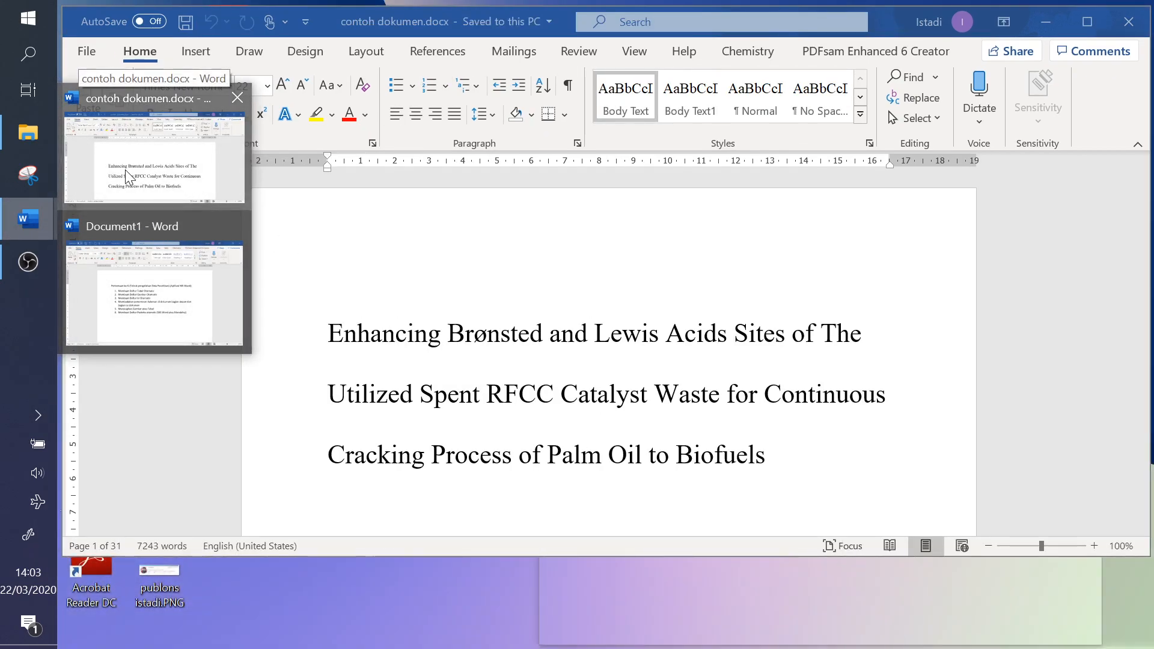
left_click(125, 170)
scroll(601, 361, "down", 5)
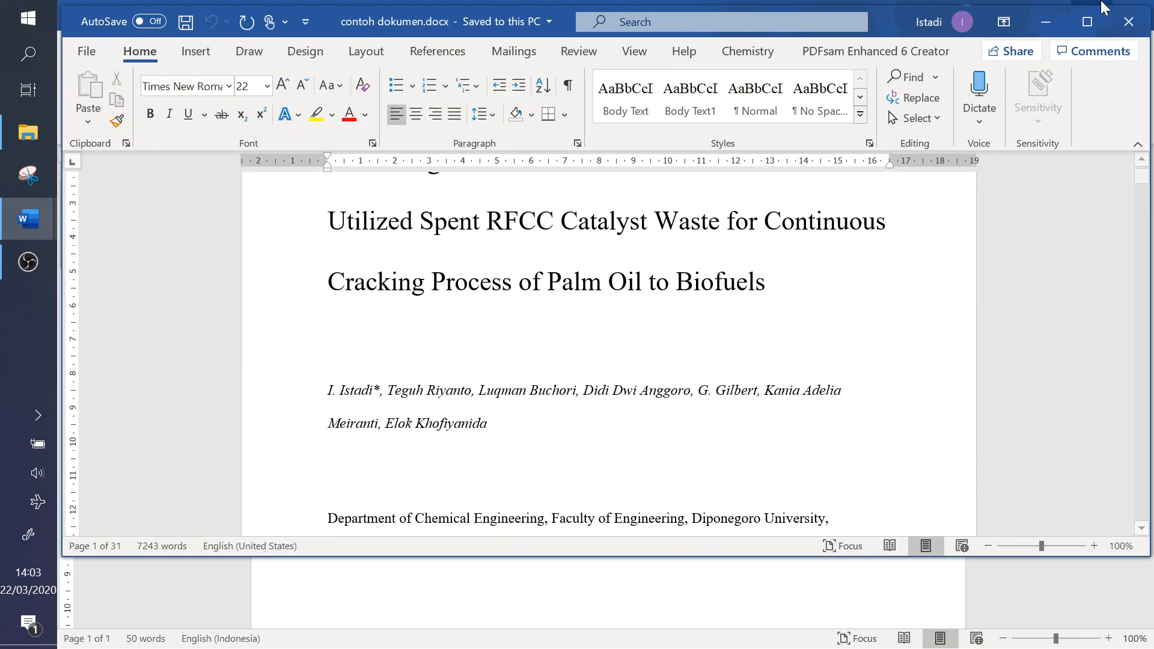
left_click(1085, 22)
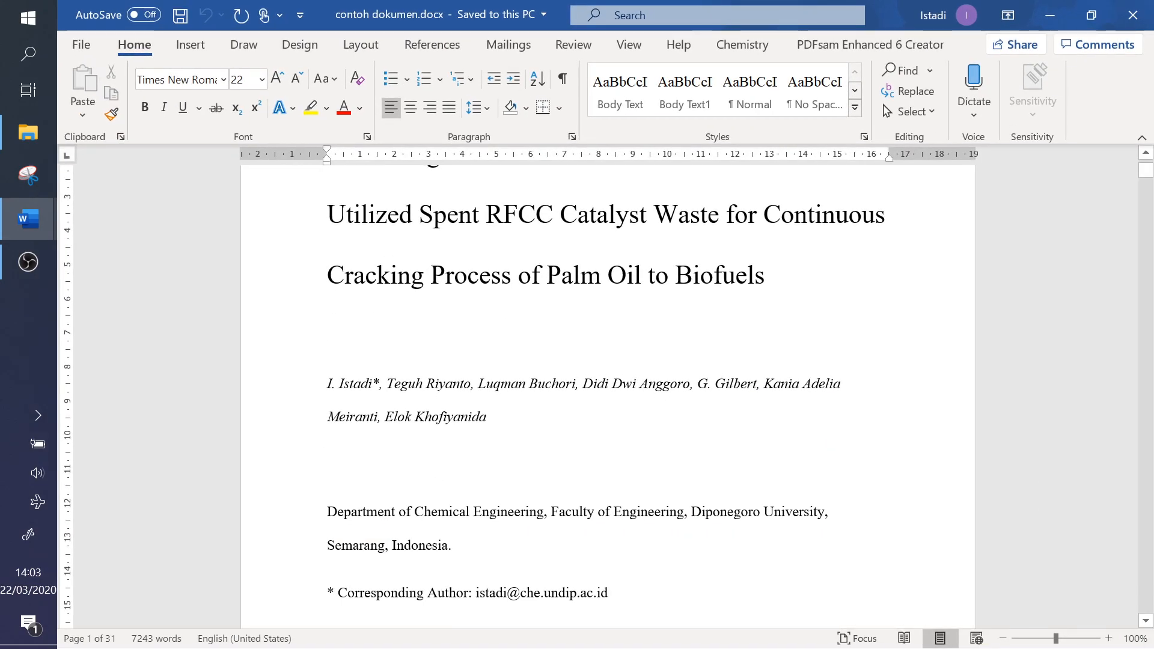
Examine the front part of the document from the title to the "1. Introduction" heading, including the page numbers in the footer
scroll(607, 390, "up", 2)
scroll(607, 391, "up", 2)
scroll(607, 390, "down", 5)
scroll(607, 391, "up", 3)
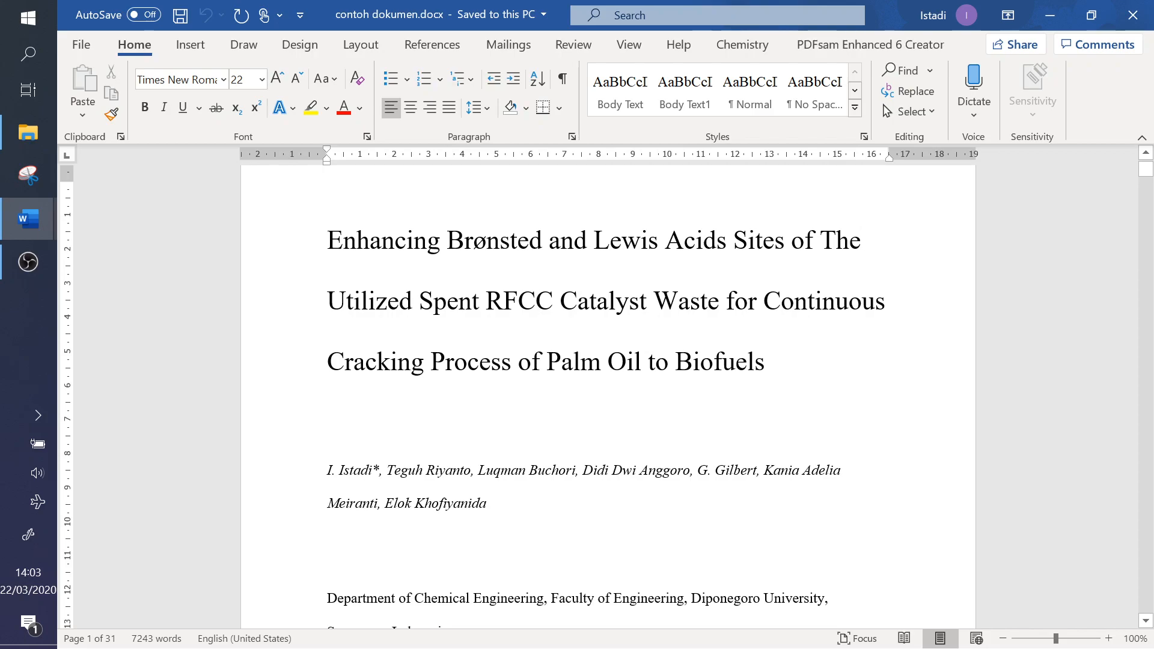
scroll(607, 390, "down", 10)
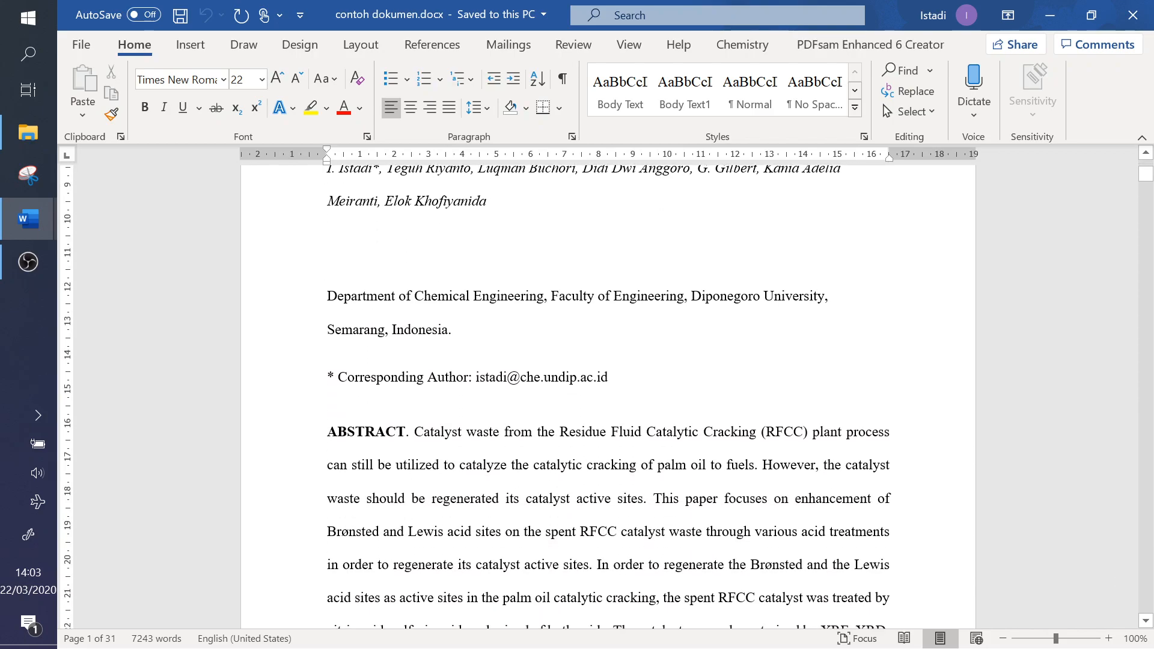
scroll(606, 391, "up", 10)
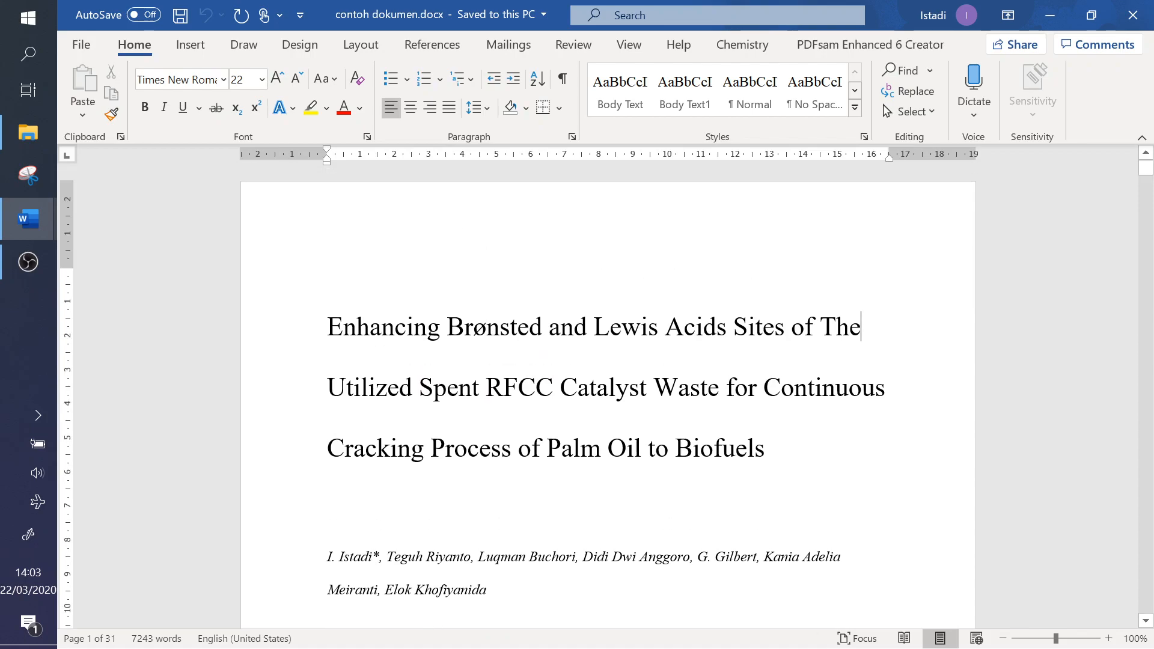
scroll(607, 390, "down", 9)
scroll(607, 391, "down", 10)
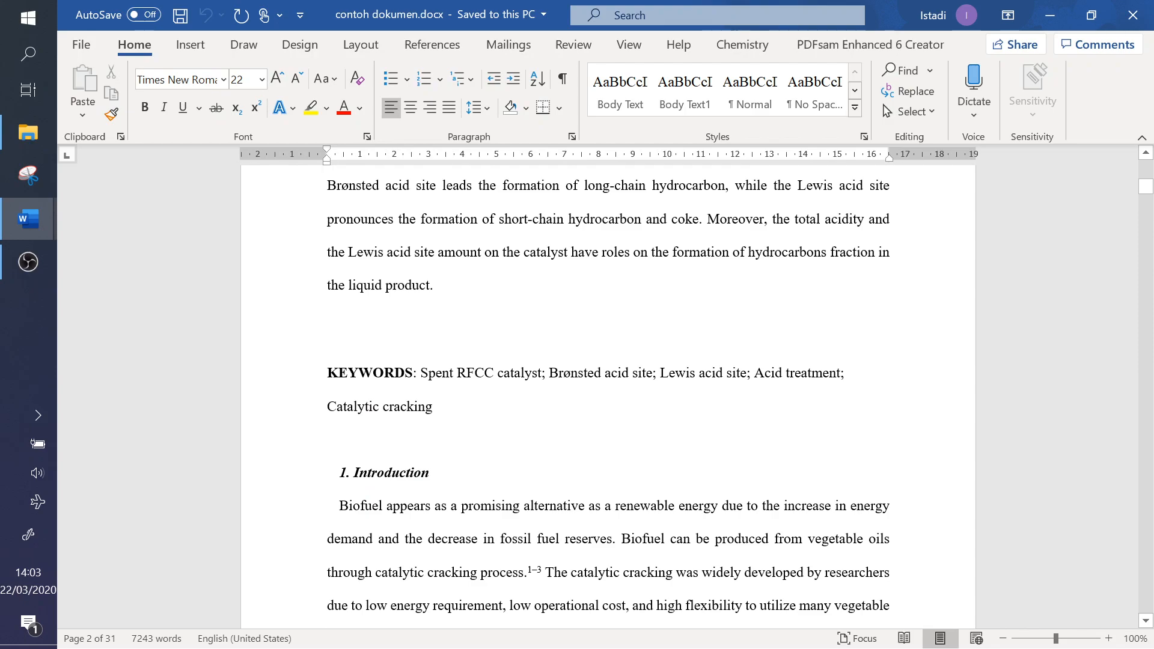
scroll(607, 390, "up", 2)
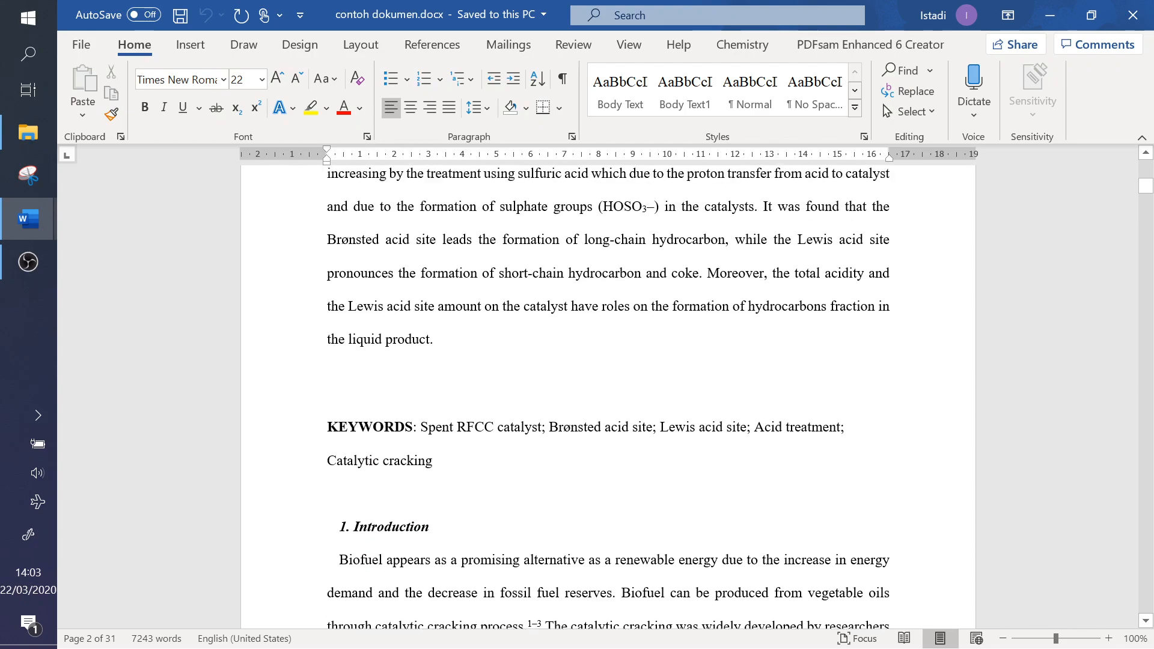
scroll(885, 227, "up", 5)
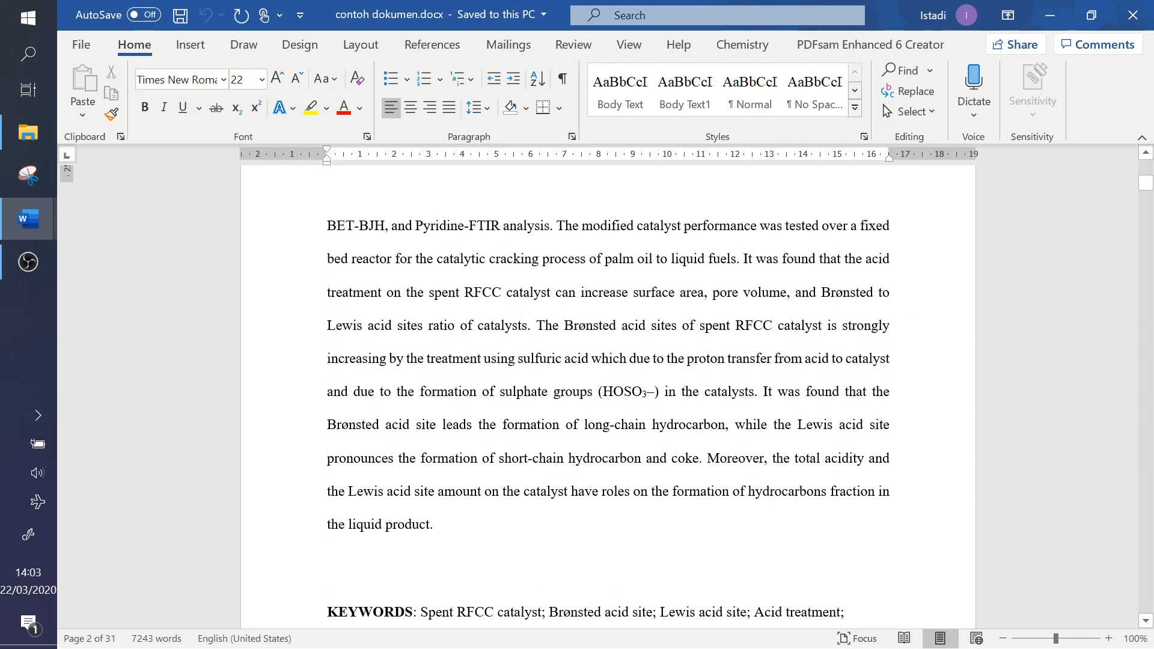
scroll(686, 434, "up", 3)
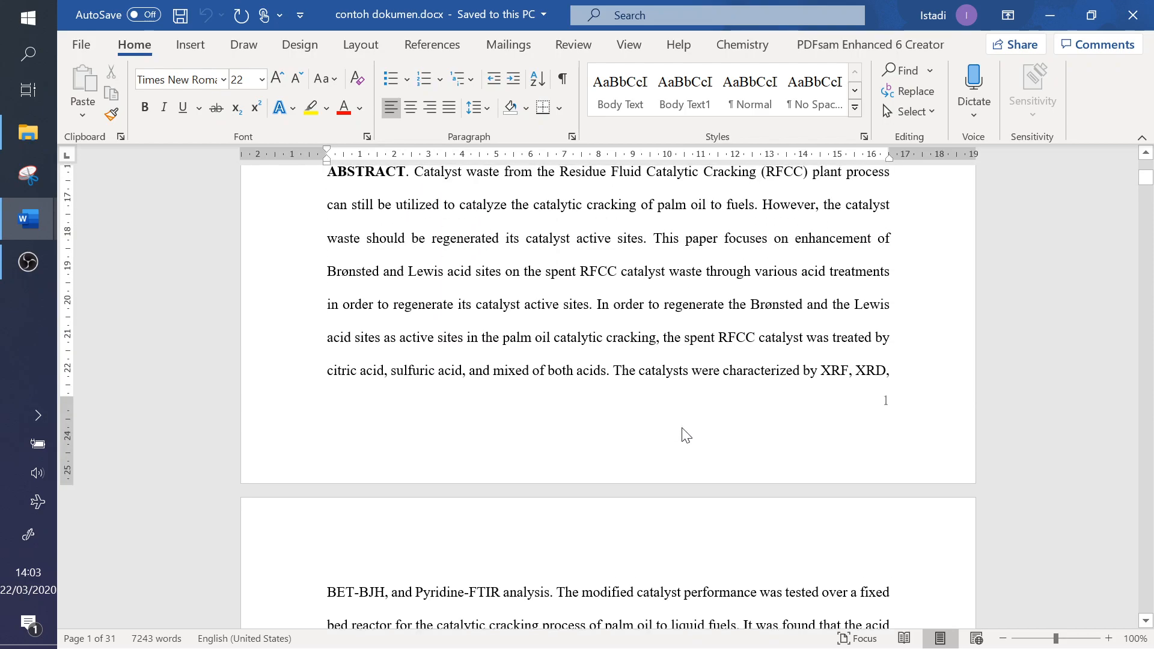
scroll(686, 434, "down", 7)
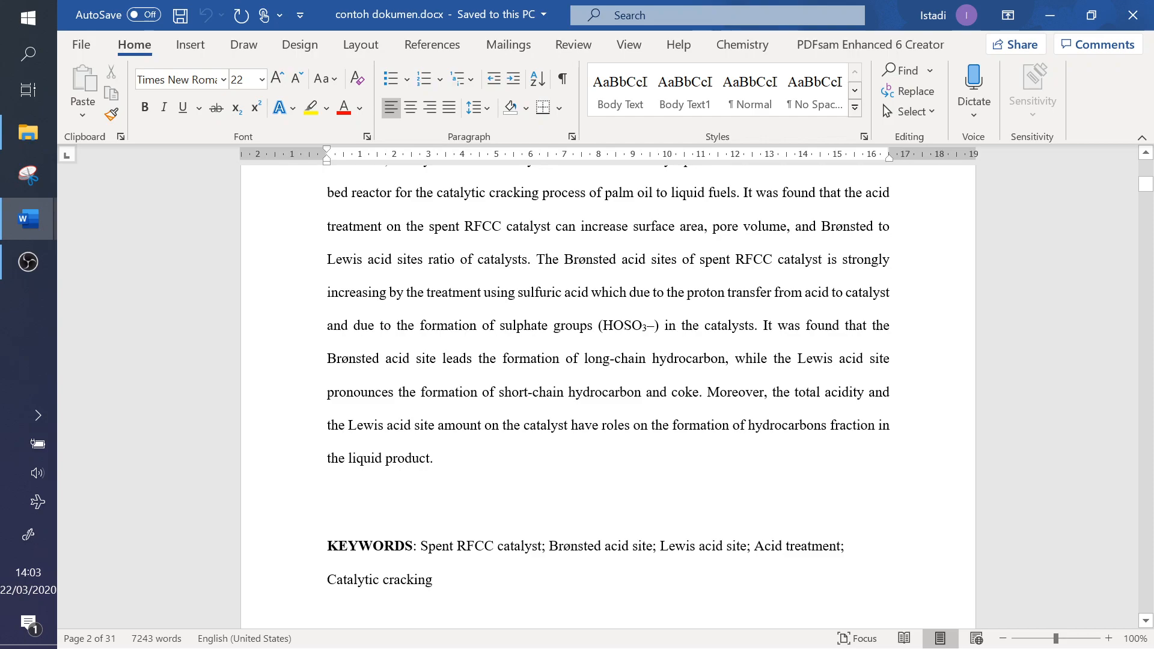
scroll(608, 391, "up", 3)
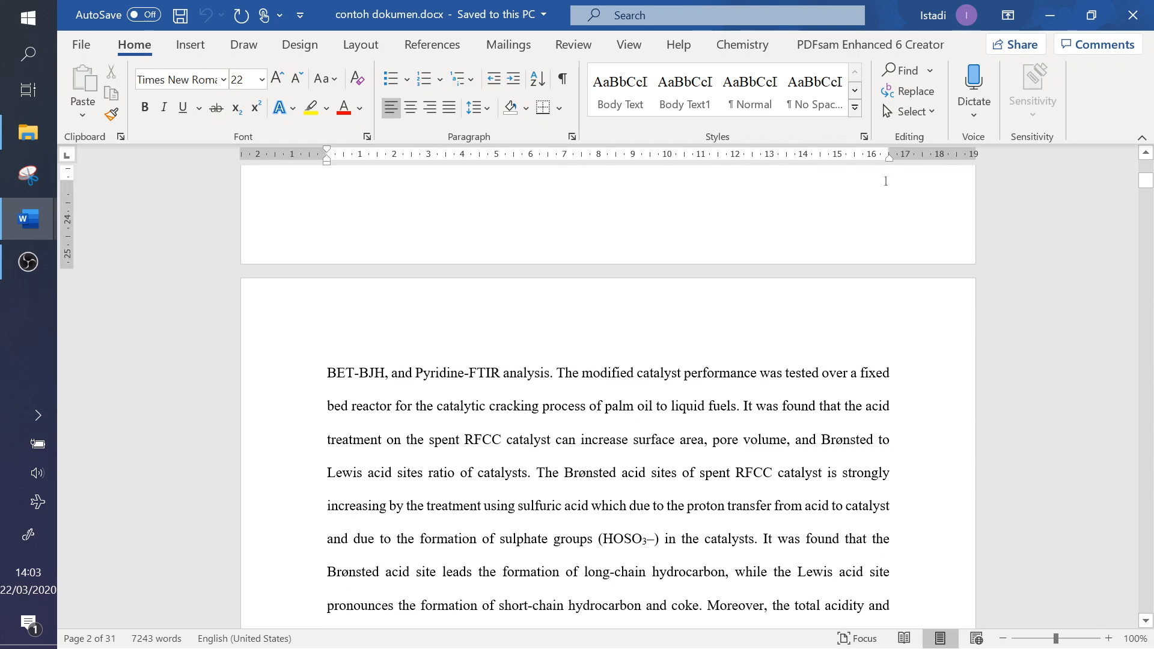
scroll(700, 407, "down", 7)
scroll(701, 407, "up", 14)
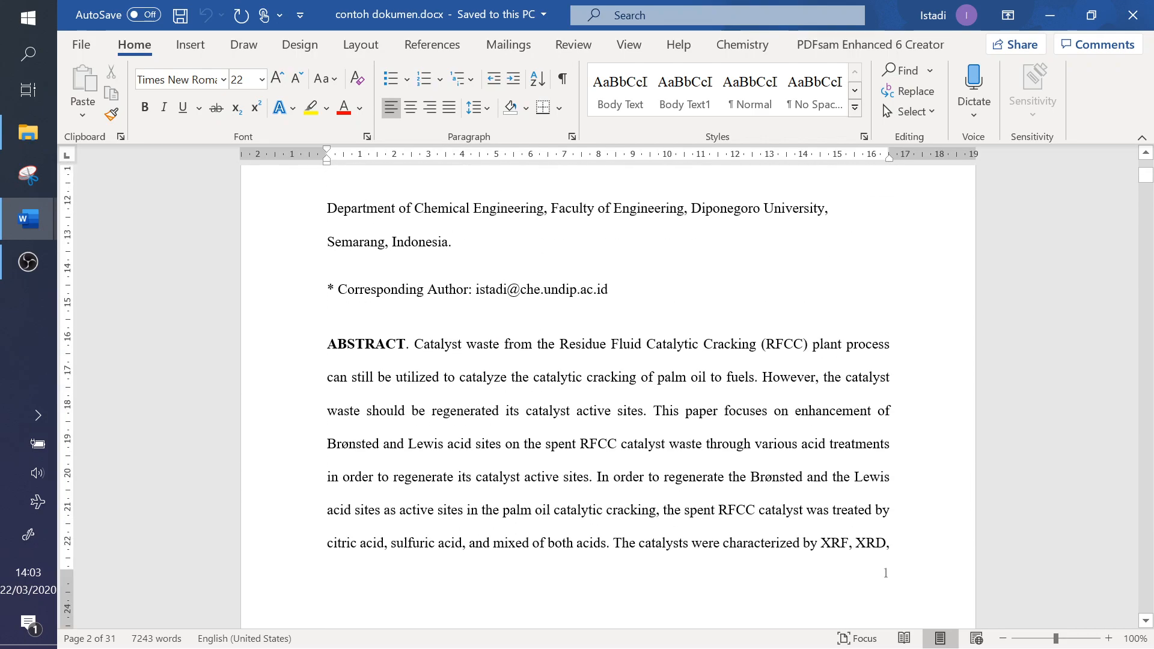
scroll(608, 391, "up", 7)
scroll(608, 390, "down", 1)
scroll(608, 391, "down", 4)
scroll(608, 390, "down", 3)
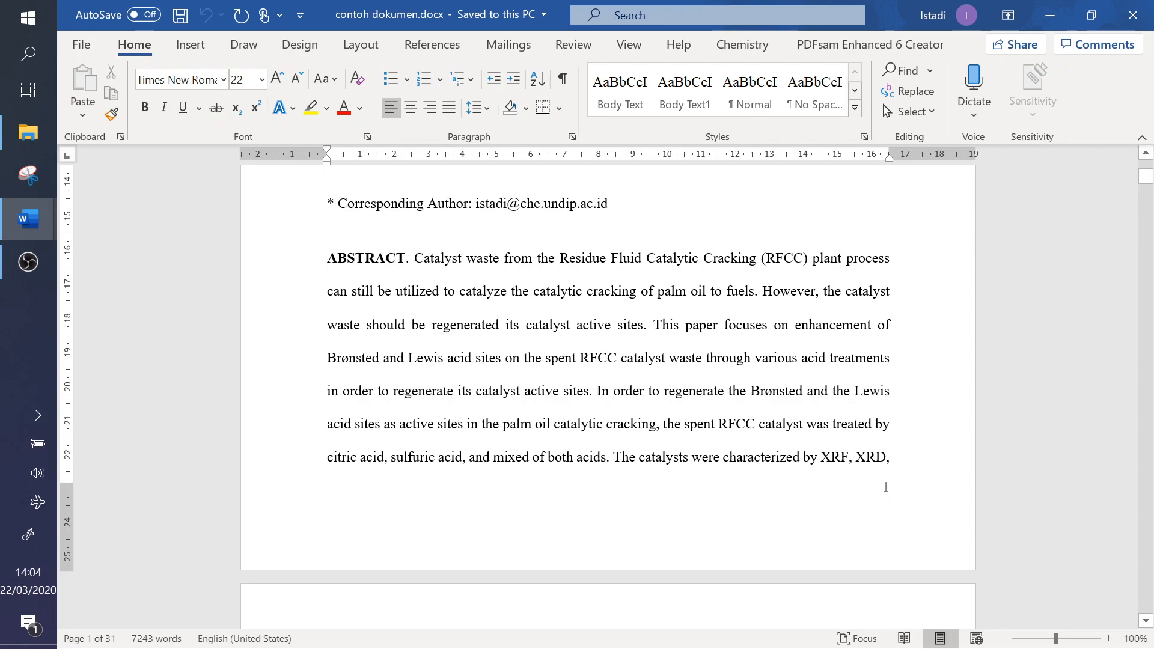
scroll(608, 384, "down", 10)
scroll(303, 359, "down", 3)
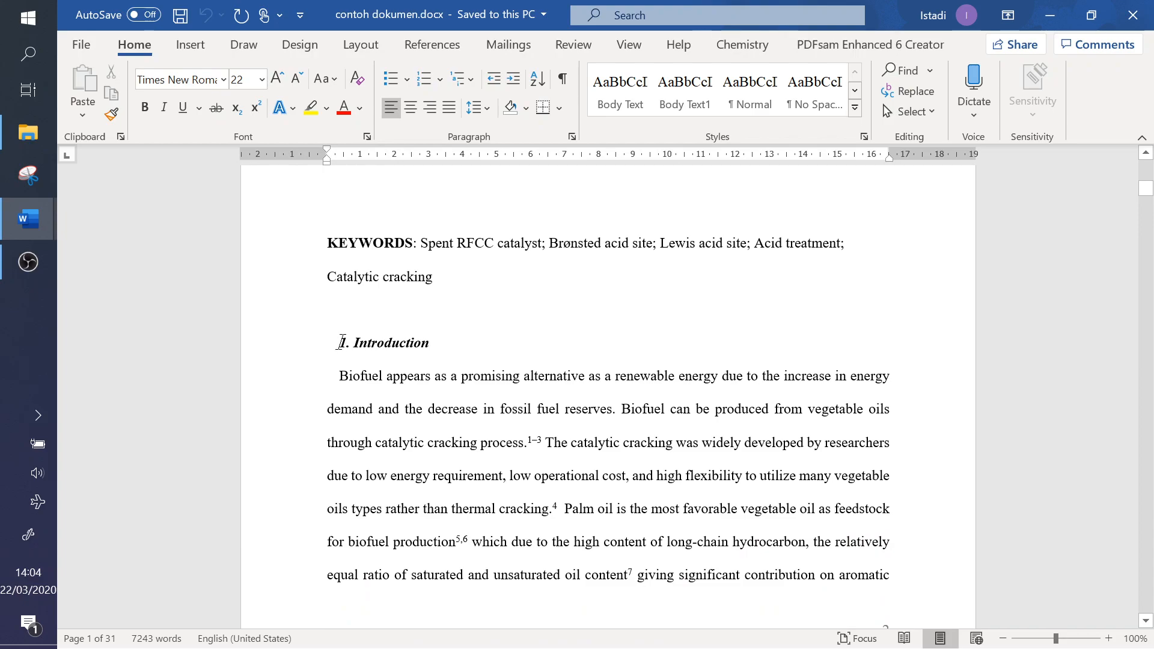
Try a Next Page section break directly before the "1. Introduction" heading and undo it
left_click(322, 341)
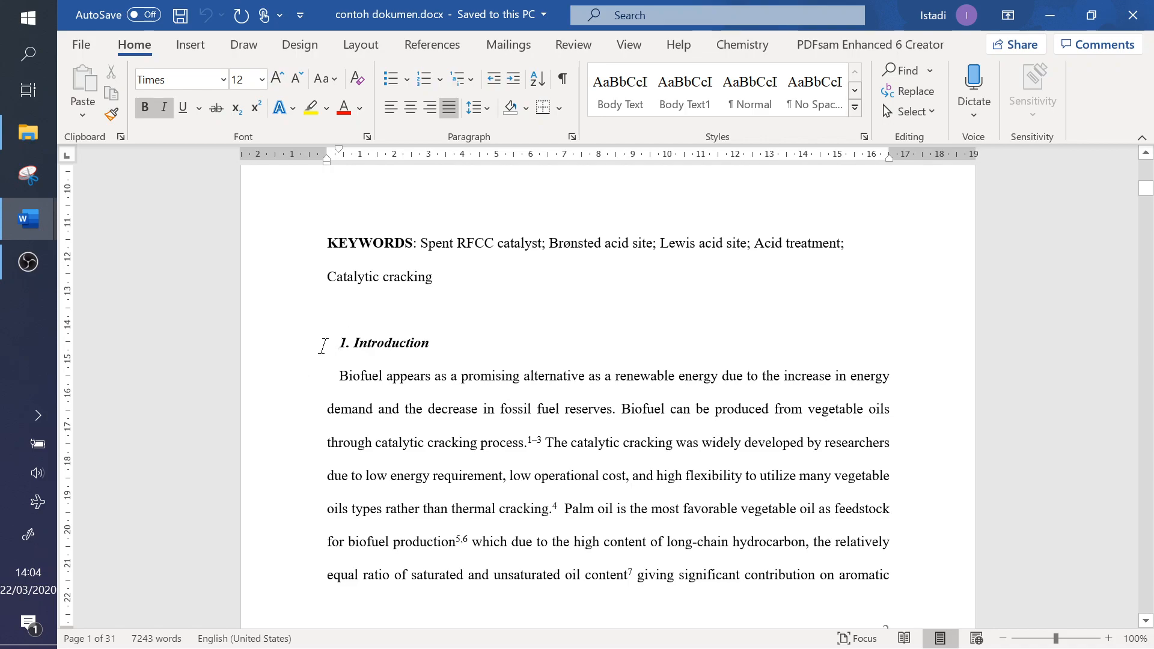
left_click(367, 48)
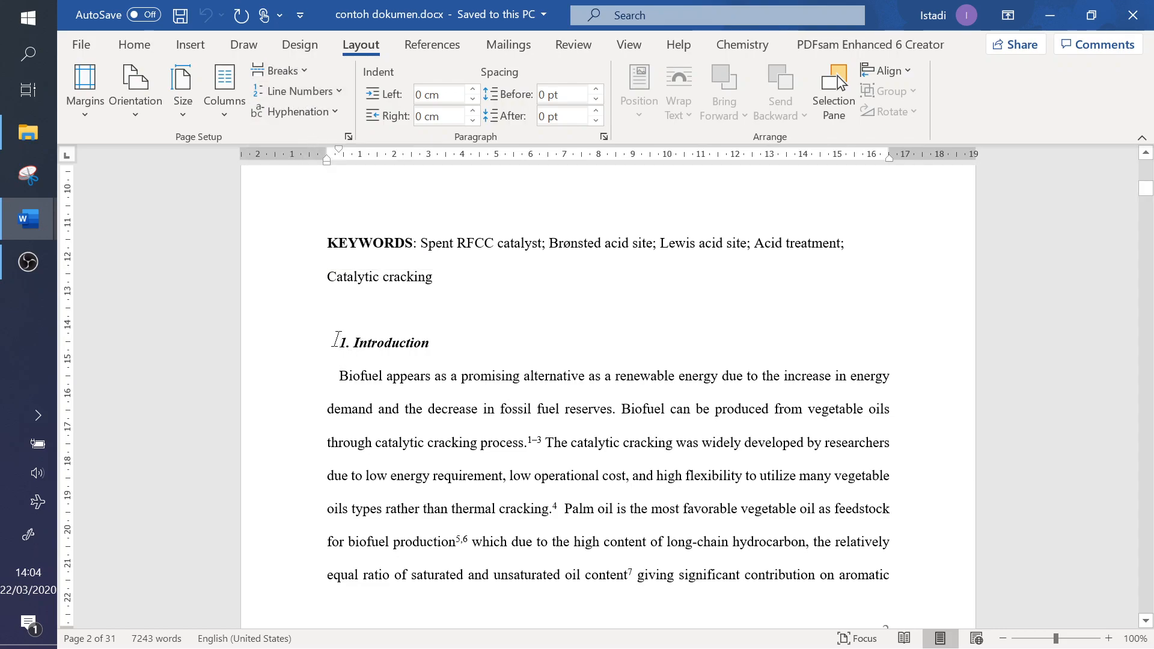
left_click(304, 70)
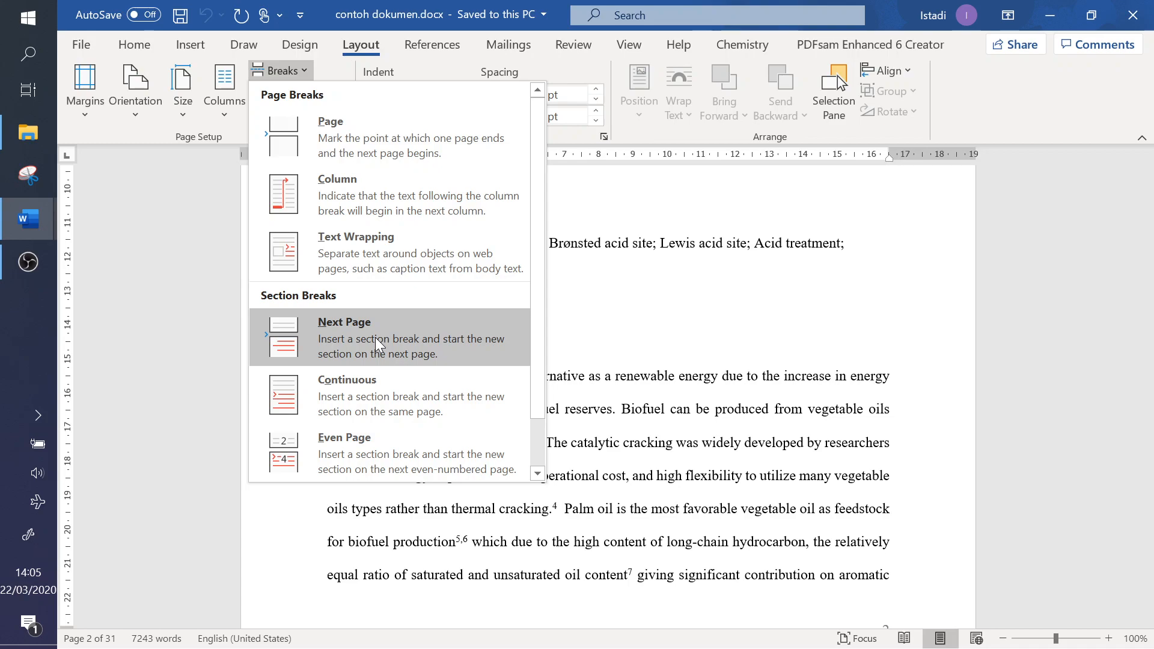
left_click(632, 389)
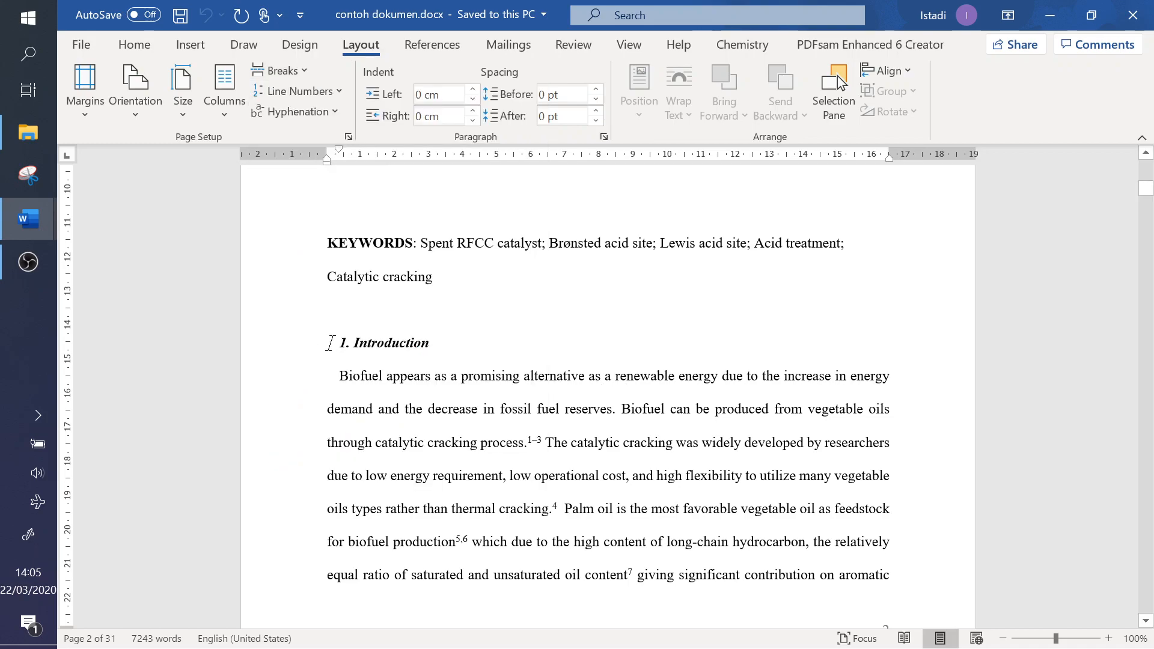
left_click(308, 71)
left_click(363, 329)
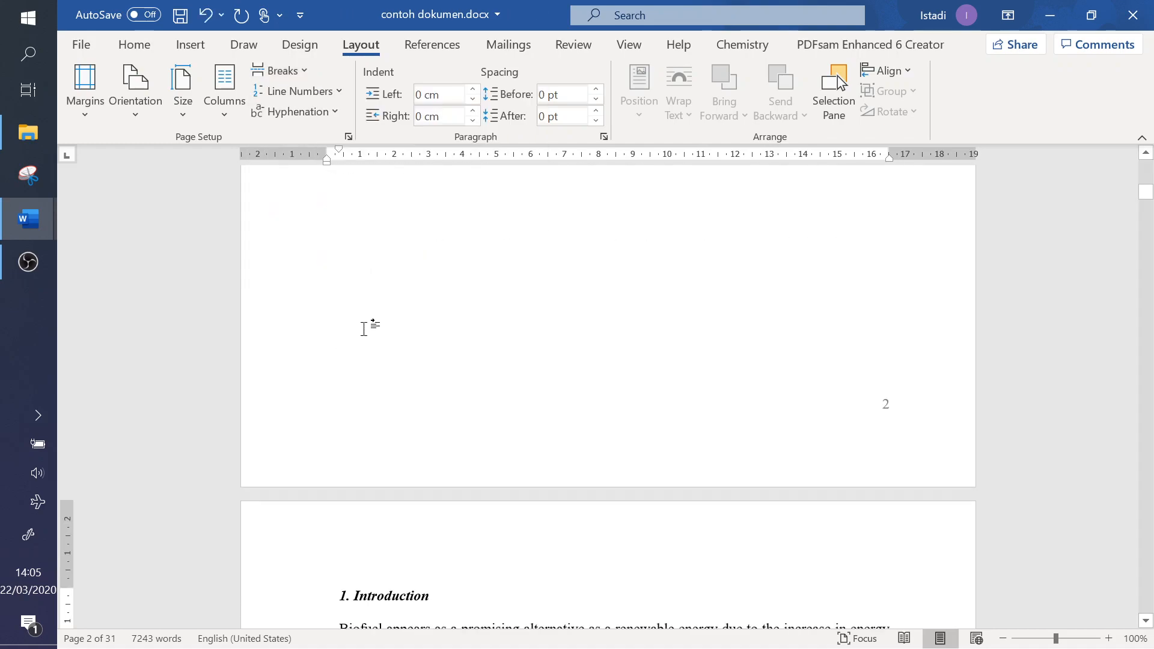
key("ctrl+z")
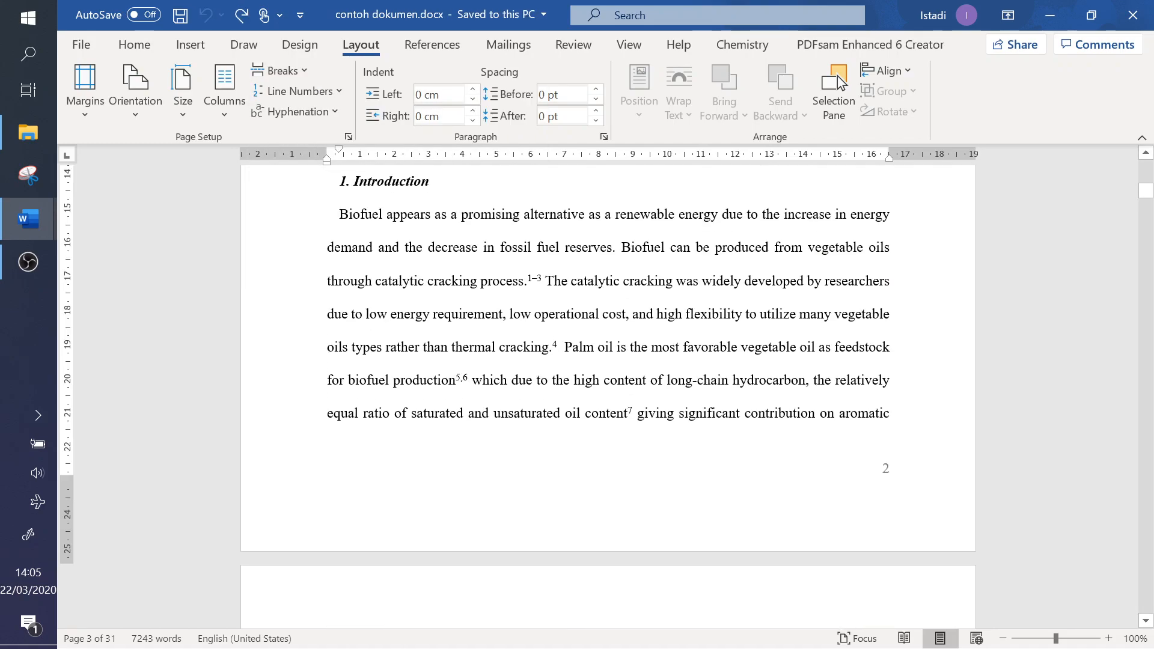
Insert a Next Page section break directly before the "1. Introduction" heading
left_click(308, 71)
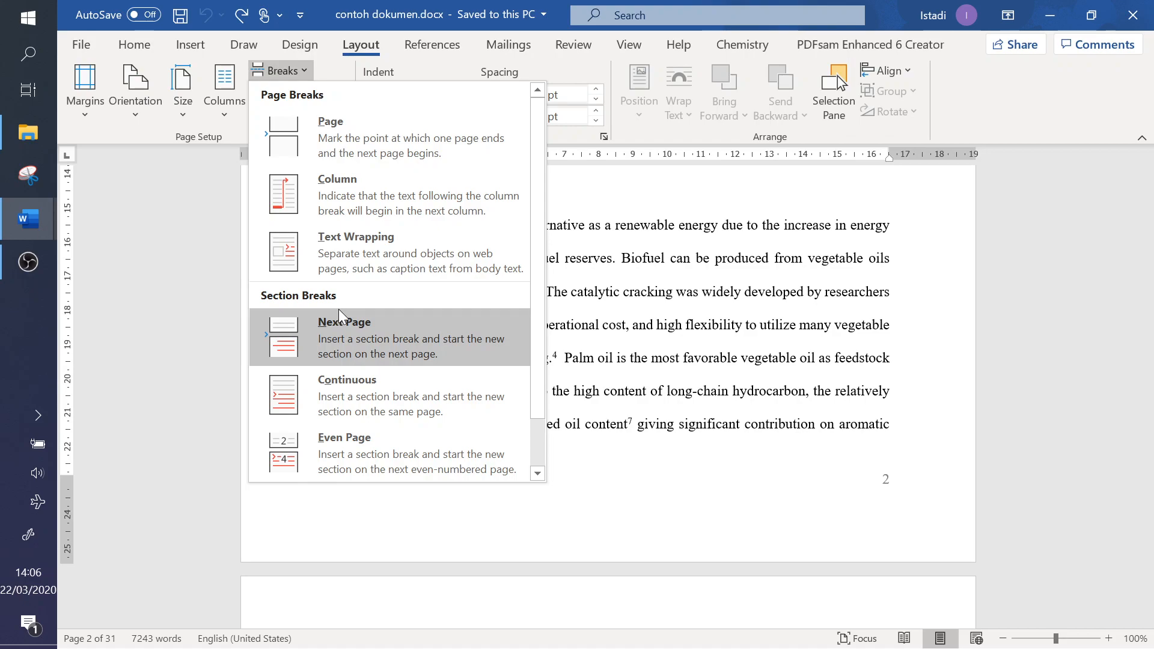
left_click(304, 336)
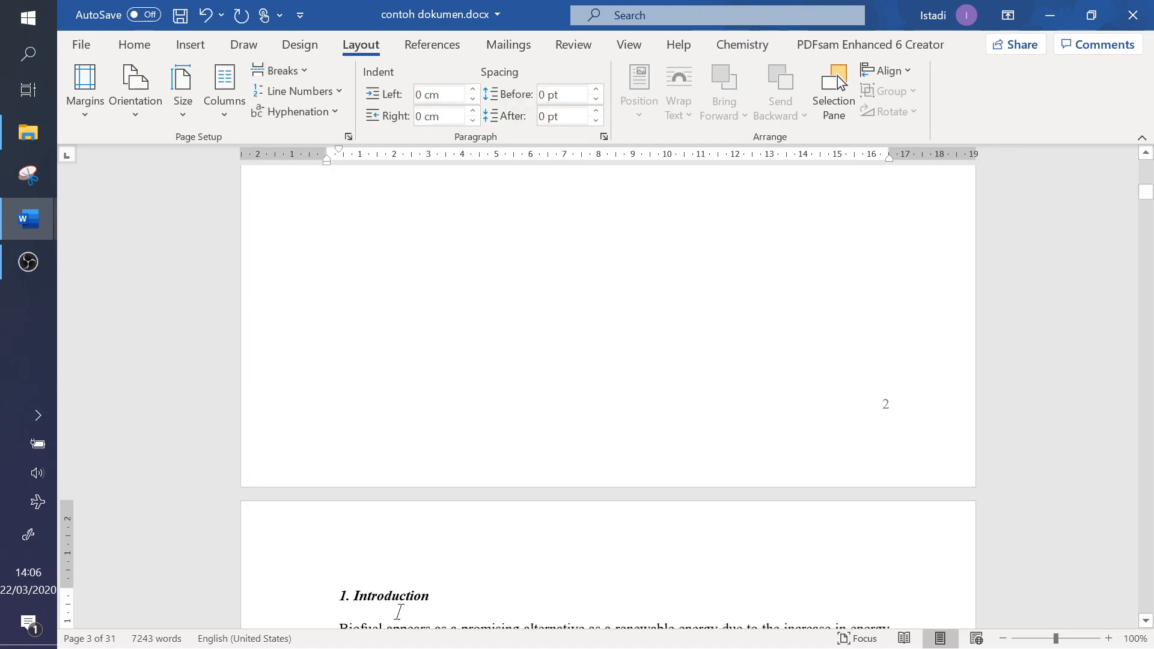
scroll(395, 611, "down", 4)
scroll(412, 489, "up", 9)
scroll(409, 463, "down", 2)
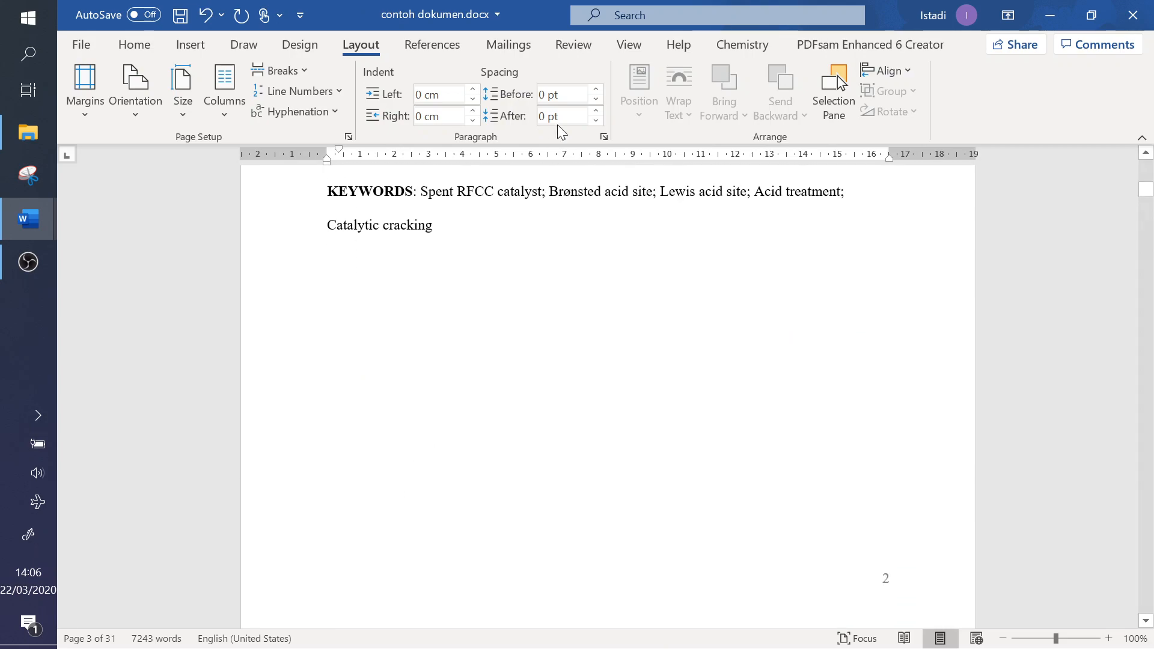
scroll(554, 156, "down", 4)
Show the formatting marks to inspect the section break below the keywords, and hide them again
left_click(152, 52)
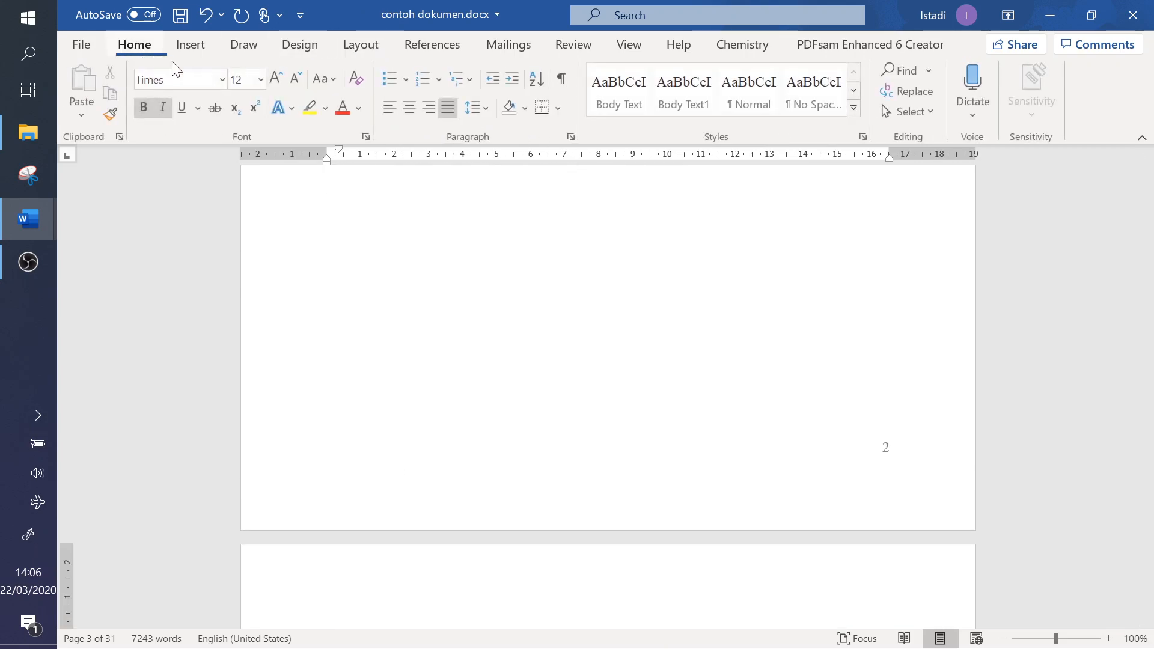
left_click(563, 84)
scroll(579, 348, "down", 3)
scroll(564, 337, "up", 4)
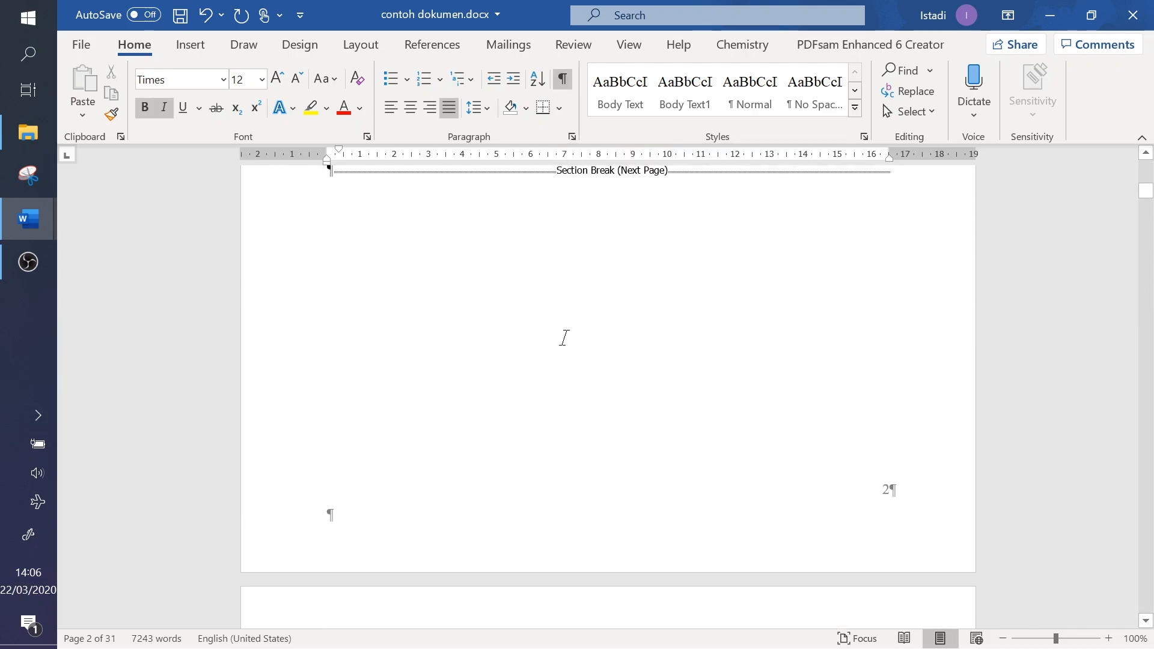
scroll(564, 337, "up", 4)
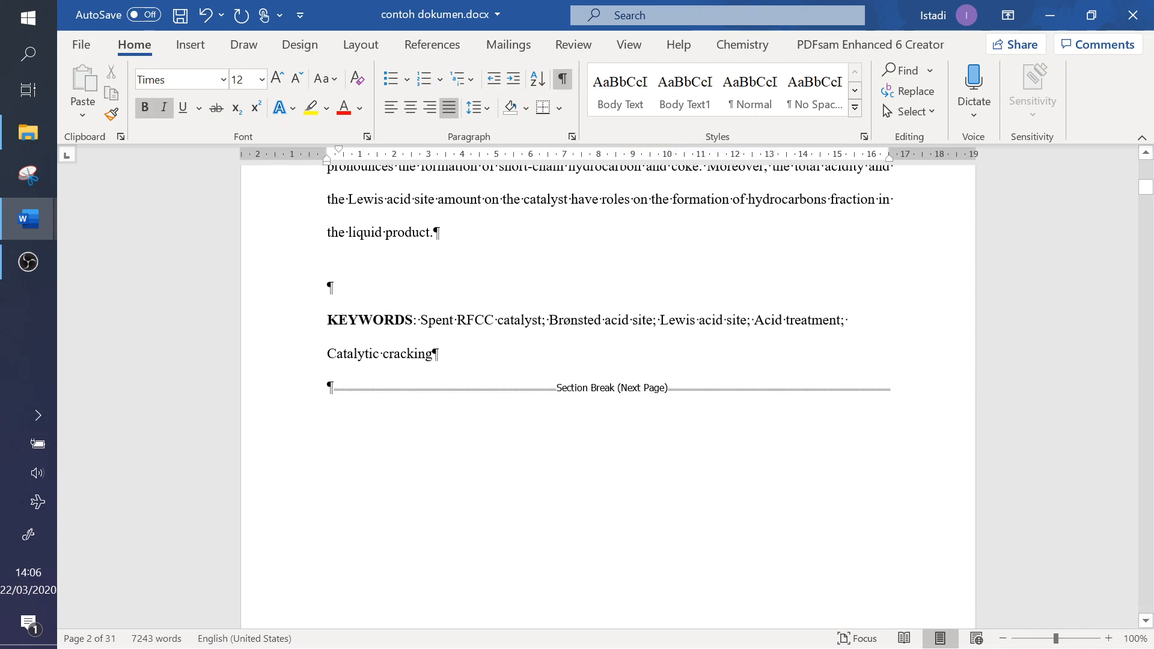
left_click(299, 400)
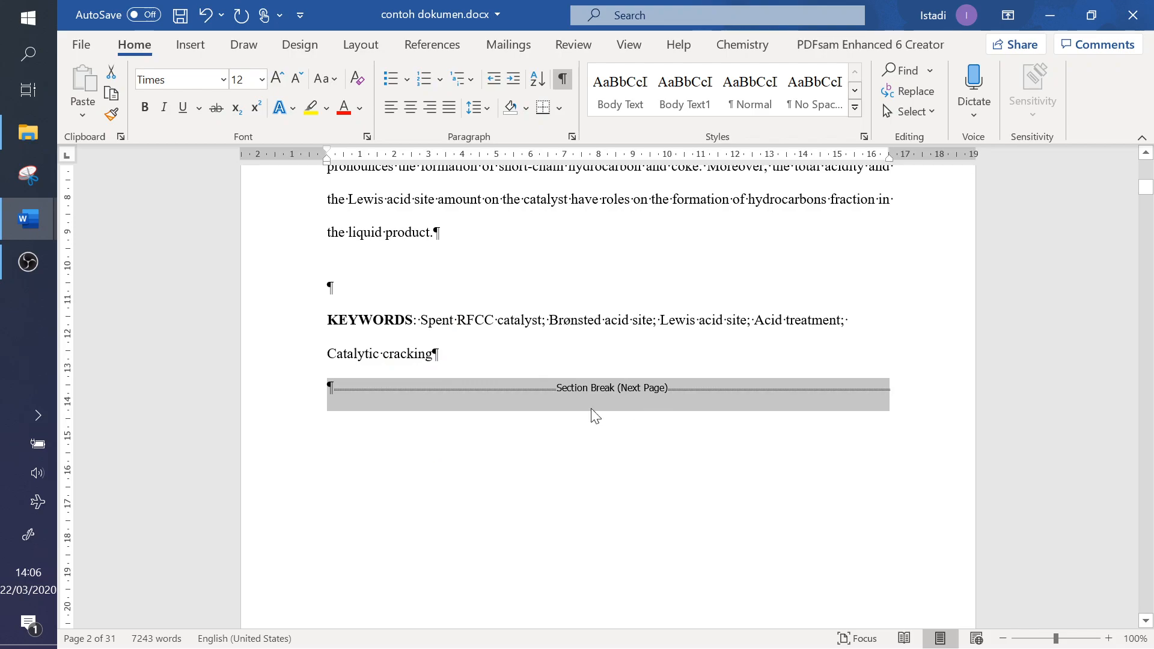
left_click(568, 85)
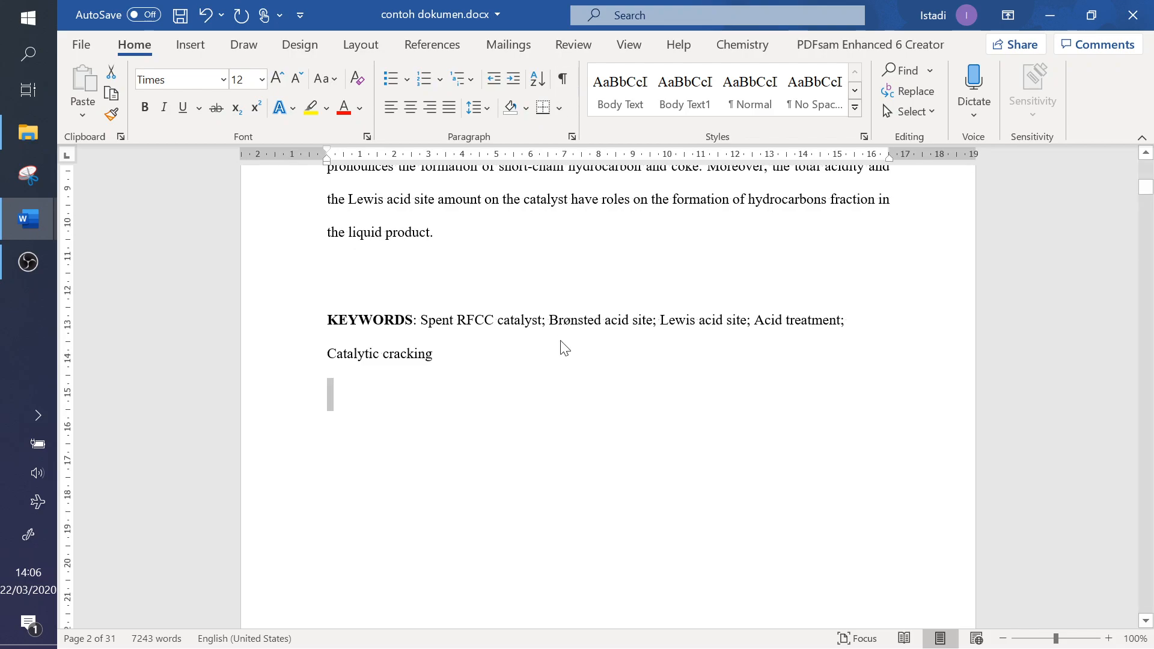
Review the pages before and after the section break, comparing the page numbering of the front part and the Introduction
scroll(565, 339, "down", 6)
scroll(575, 343, "down", 2)
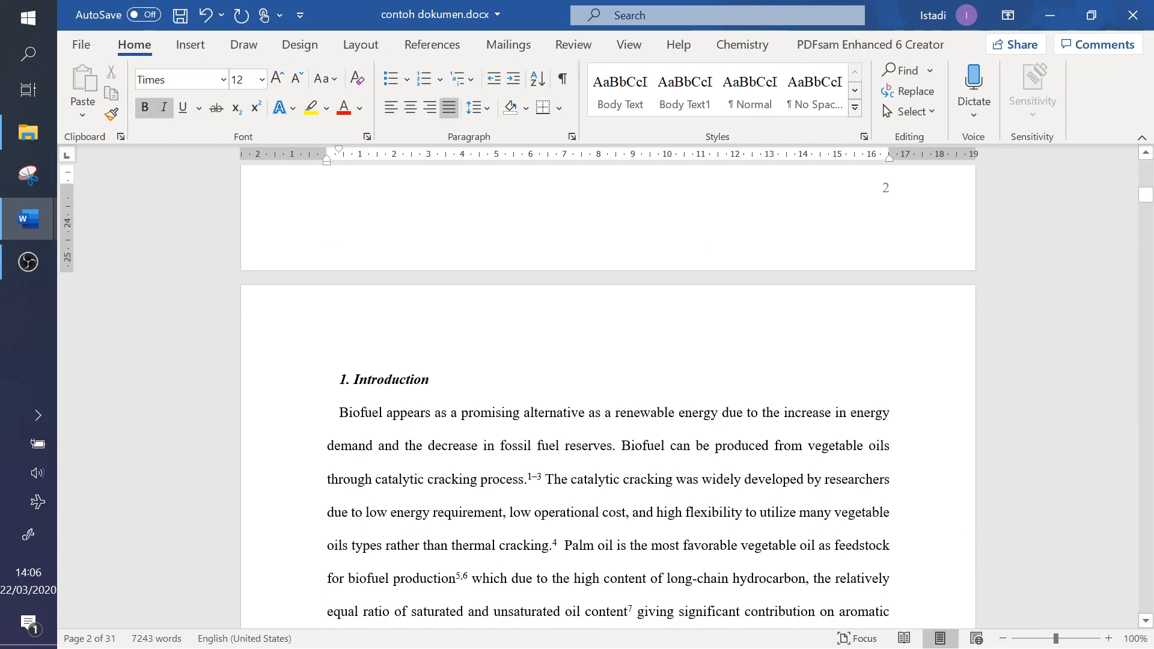
scroll(608, 397, "down", 12)
scroll(608, 397, "up", 5)
scroll(513, 545, "up", 13)
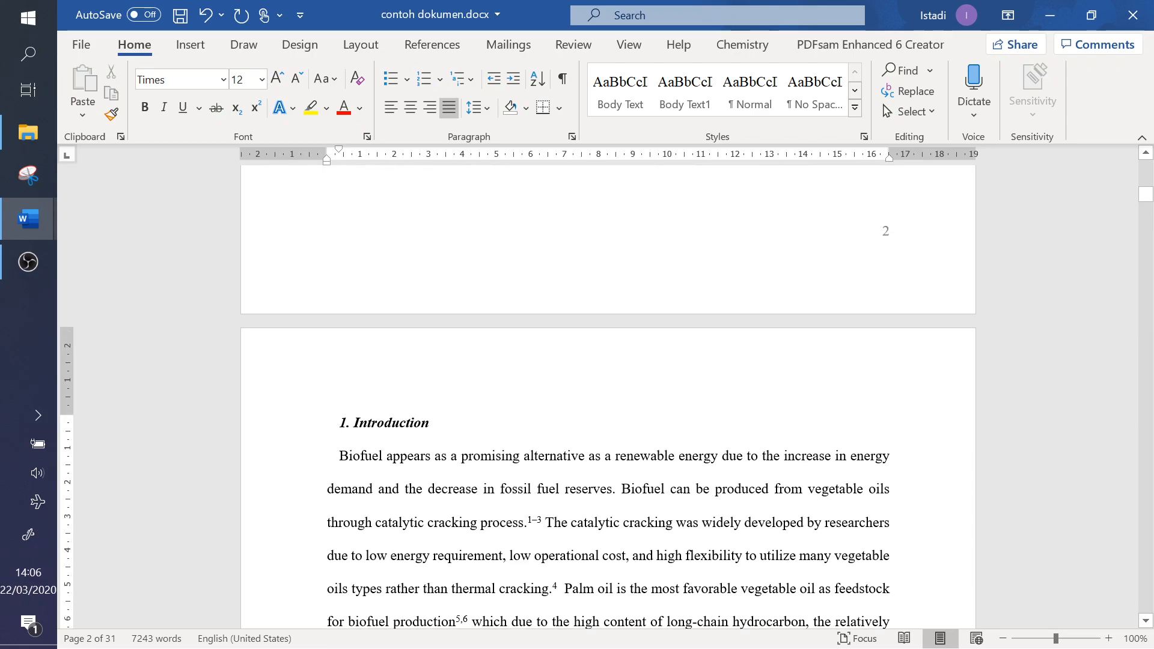
scroll(569, 428, "up", 8)
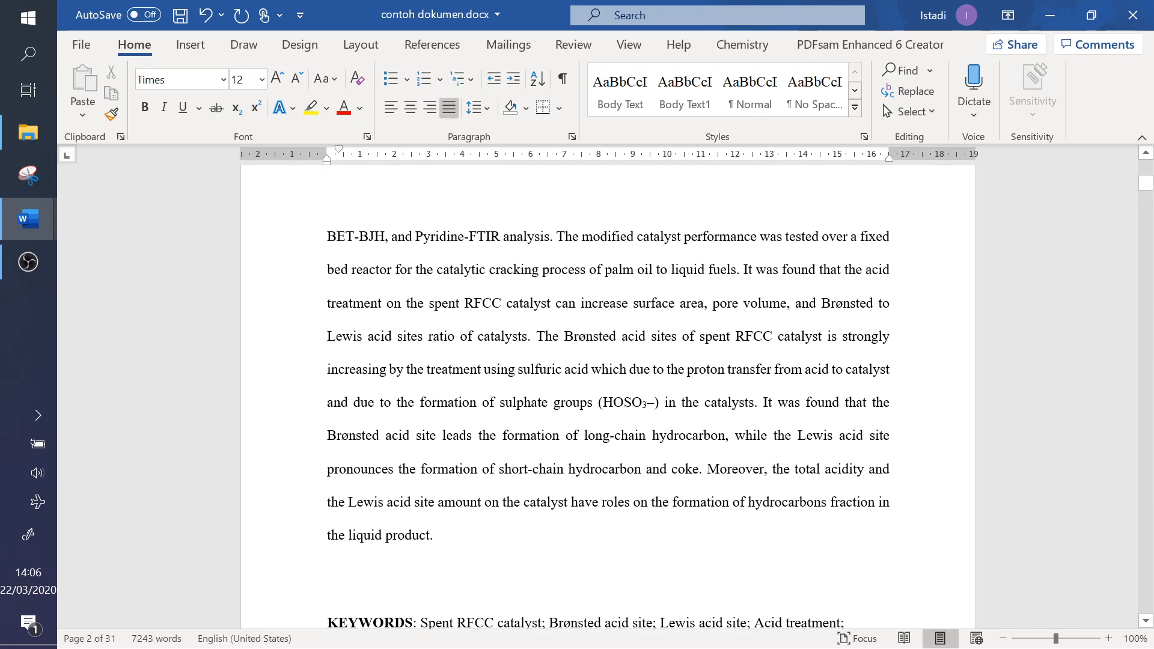
scroll(572, 381, "up", 13)
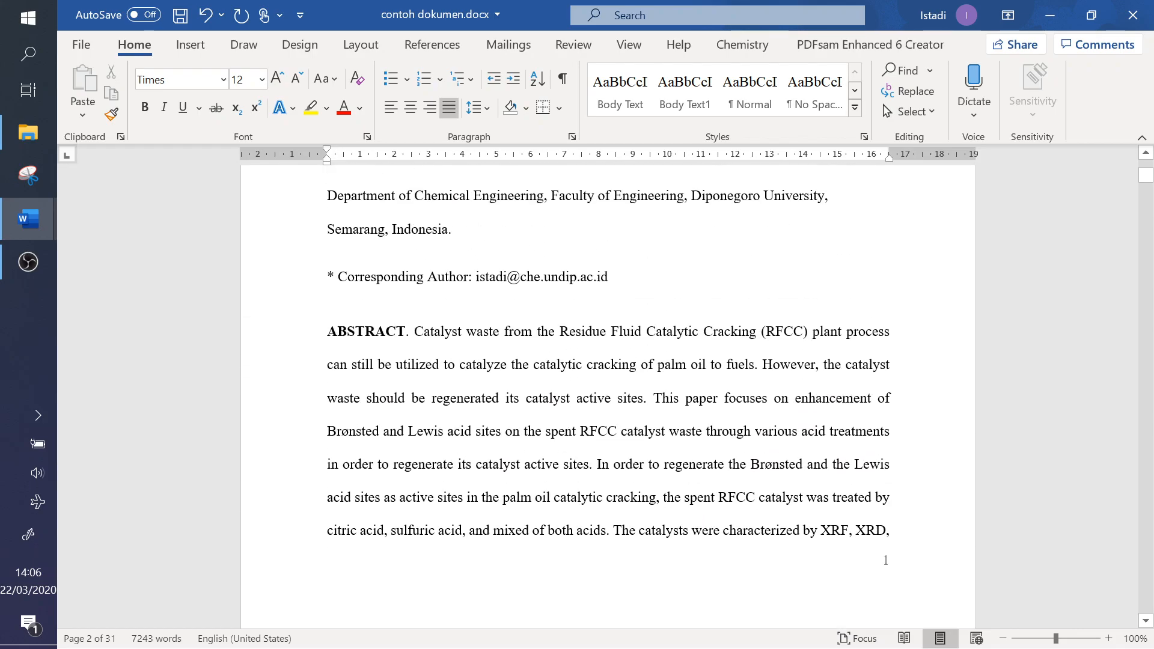
scroll(578, 351, "down", 12)
scroll(578, 351, "up", 3)
scroll(578, 351, "up", 12)
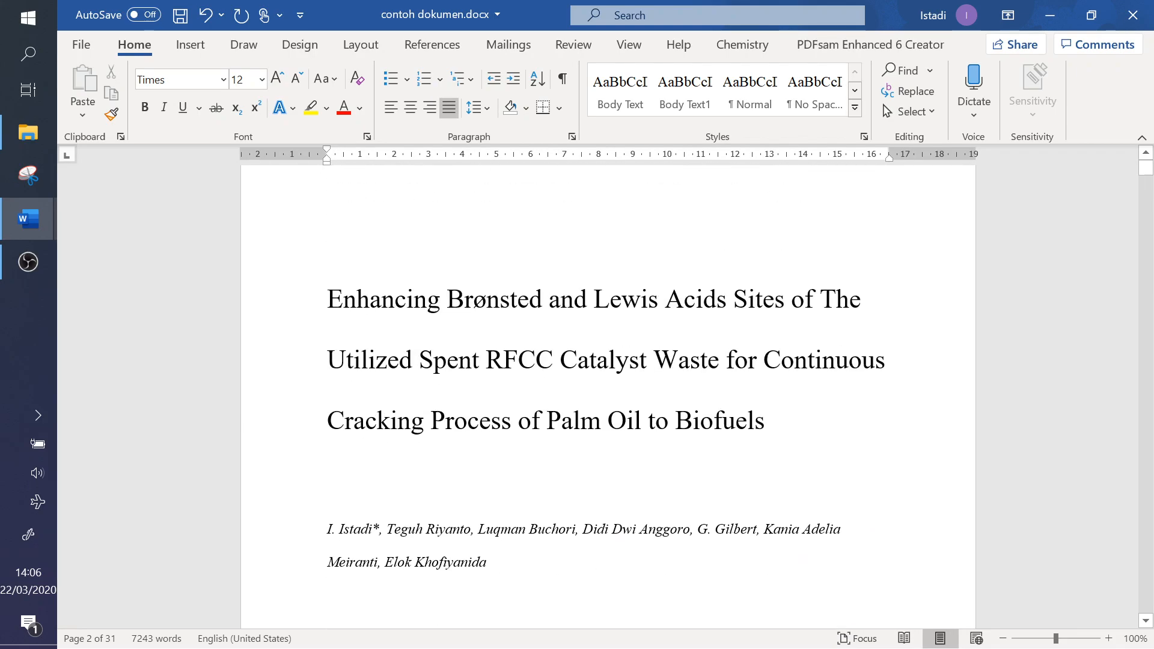
scroll(578, 350, "down", 12)
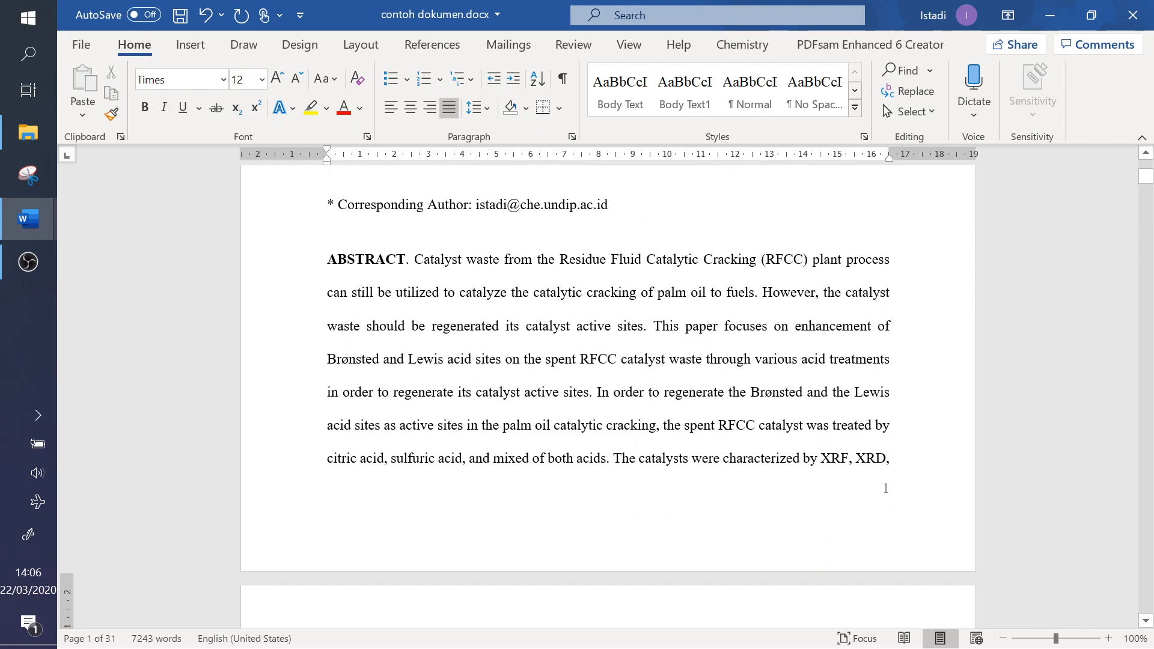
Insert a Plain Number 2 page number at the bottom of the page in the Section 1 footer
scroll(578, 350, "up", 8)
scroll(578, 350, "down", 4)
scroll(604, 498, "down", 4)
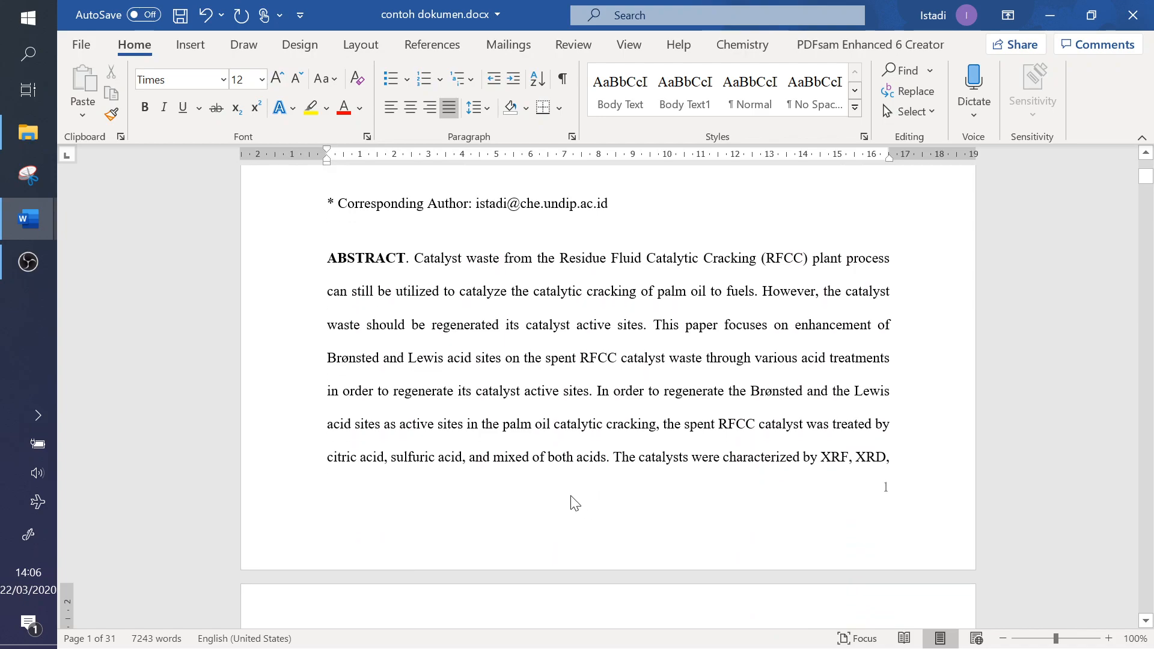
double_click(568, 494)
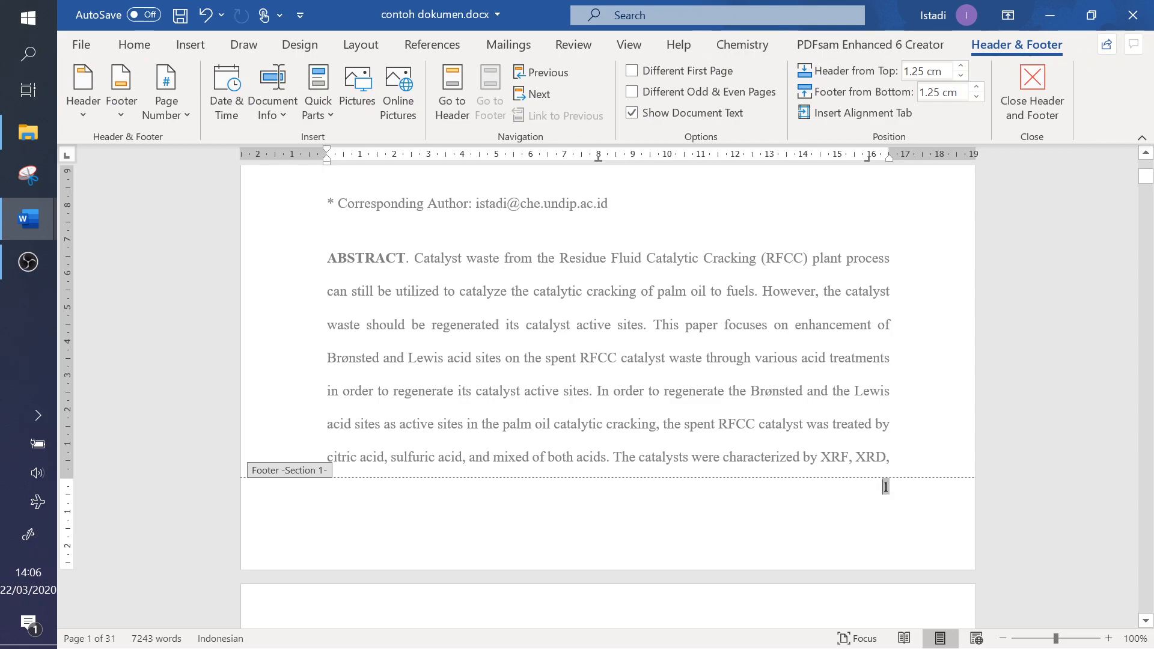
left_click(190, 46)
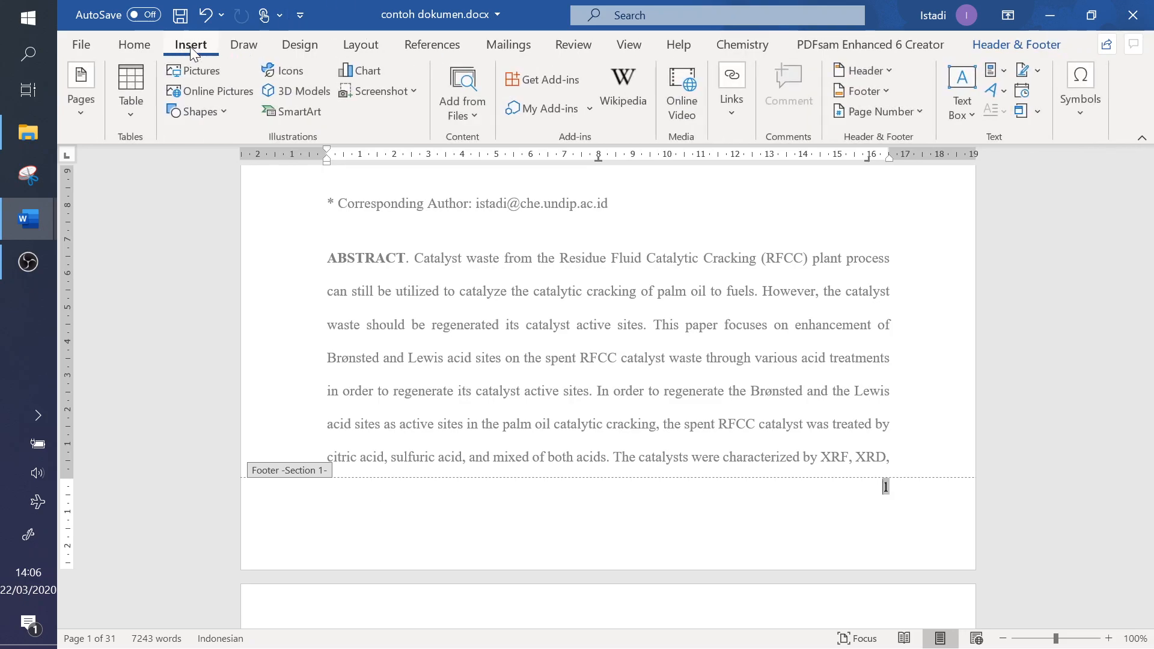
left_click(889, 114)
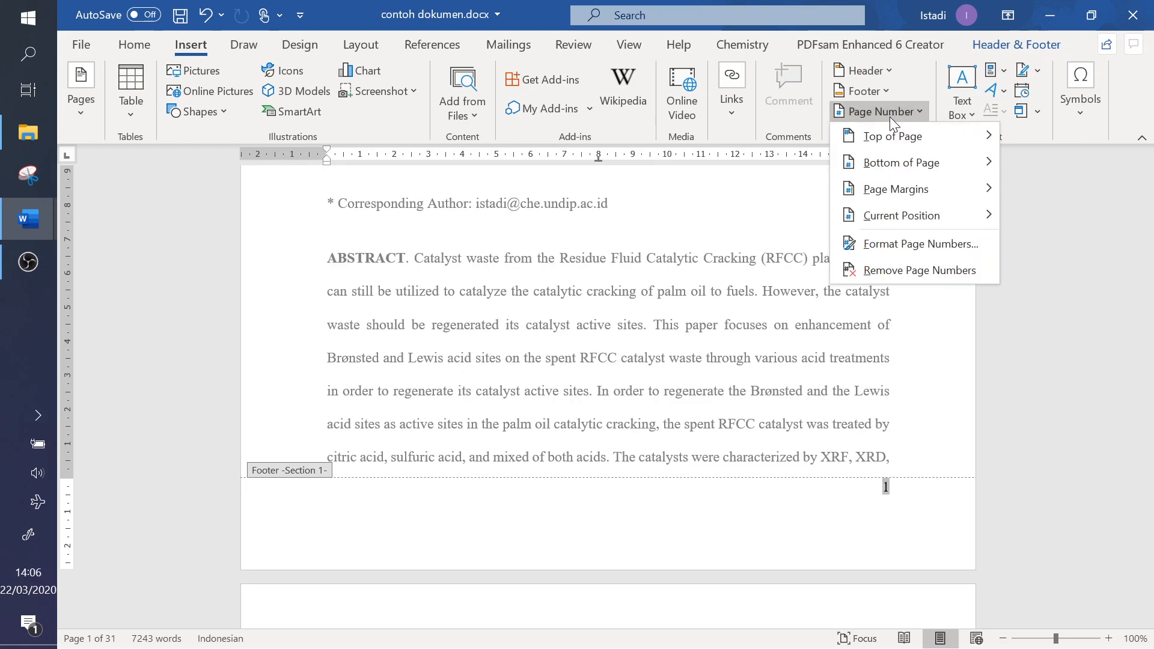
left_click(906, 162)
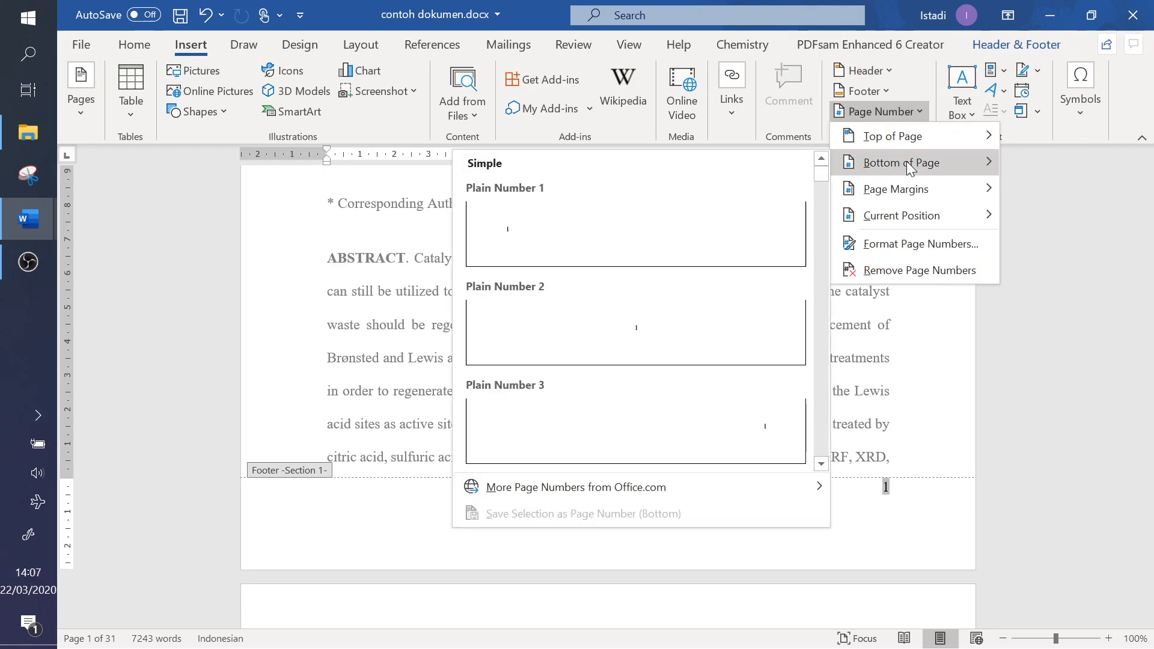
left_click(628, 330)
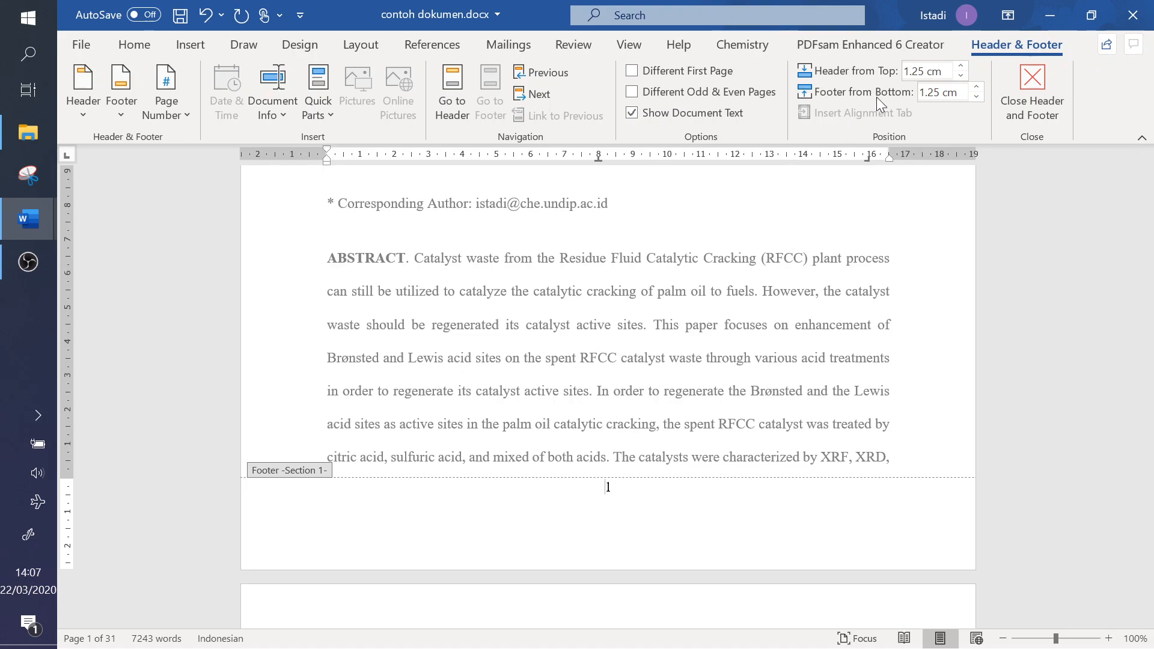
Set the Section 1 page number format to i, ii, iii, starting at i, and return to the document body
left_click(192, 50)
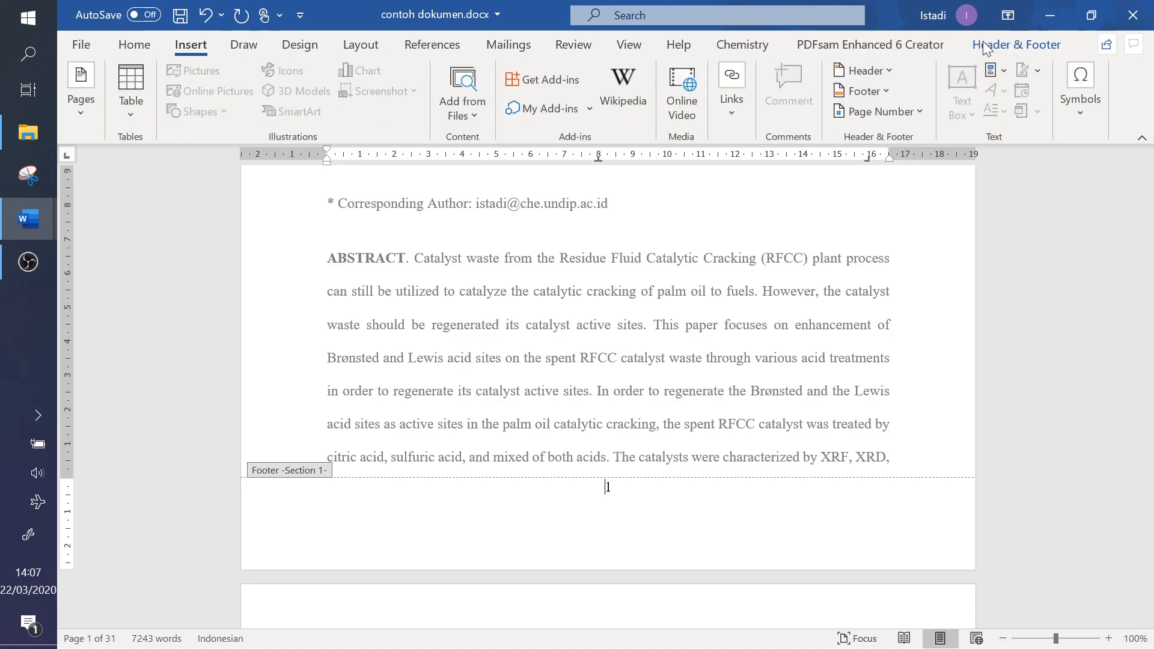
left_click(921, 114)
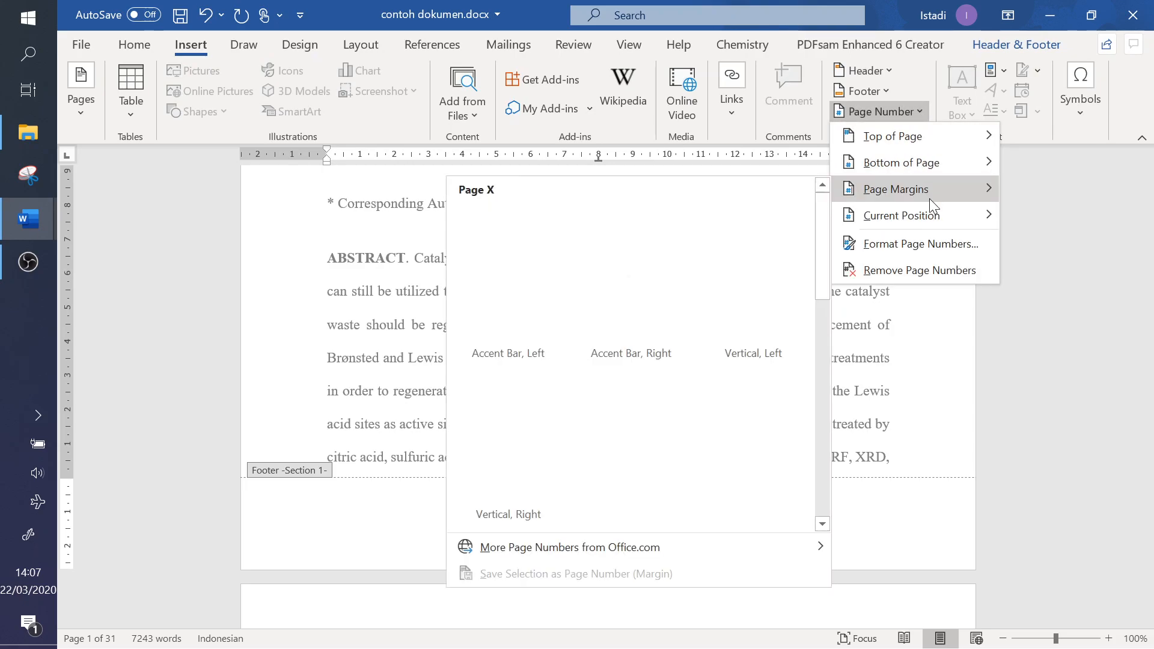
left_click(947, 241)
left_click(700, 226)
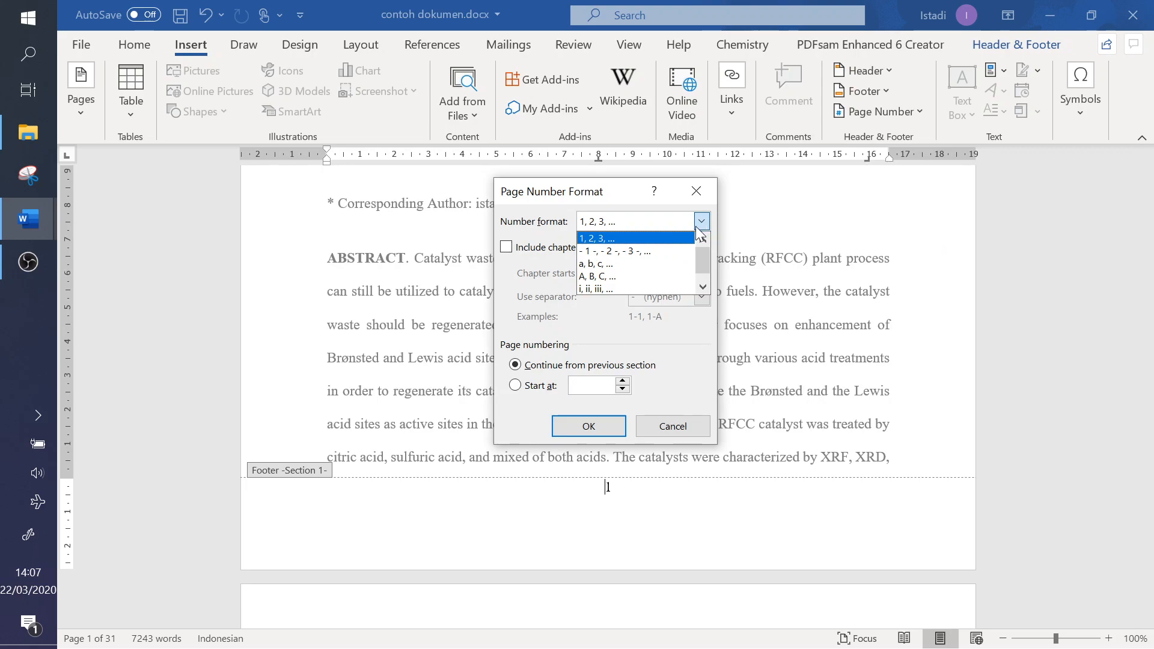
left_click(606, 291)
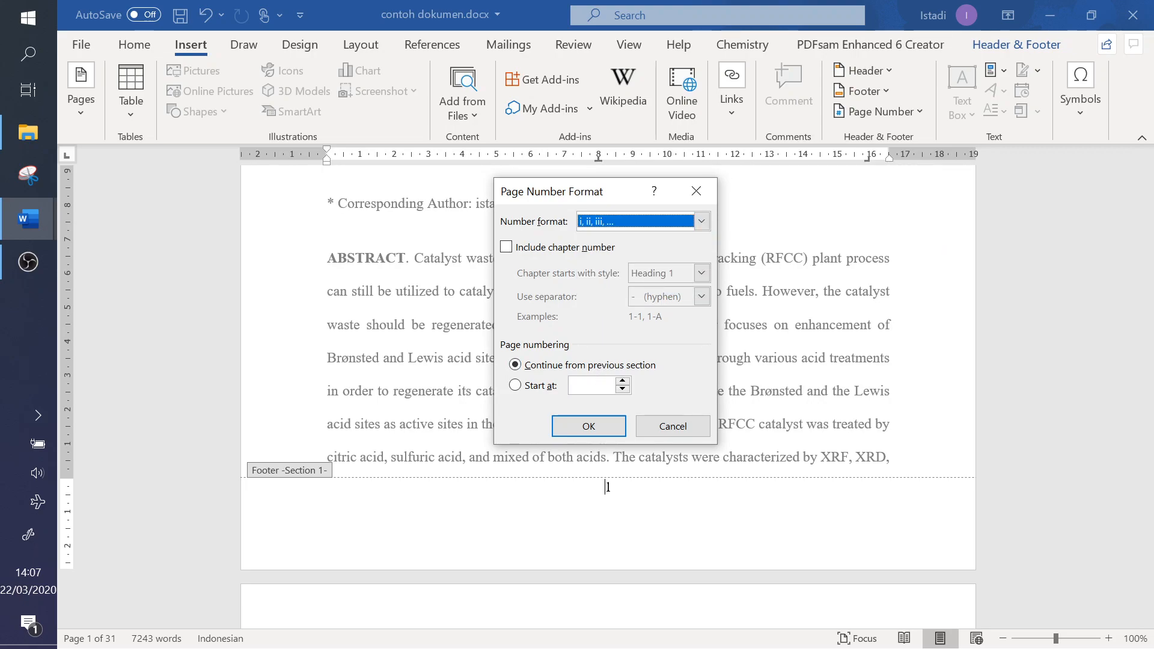
left_click(515, 385)
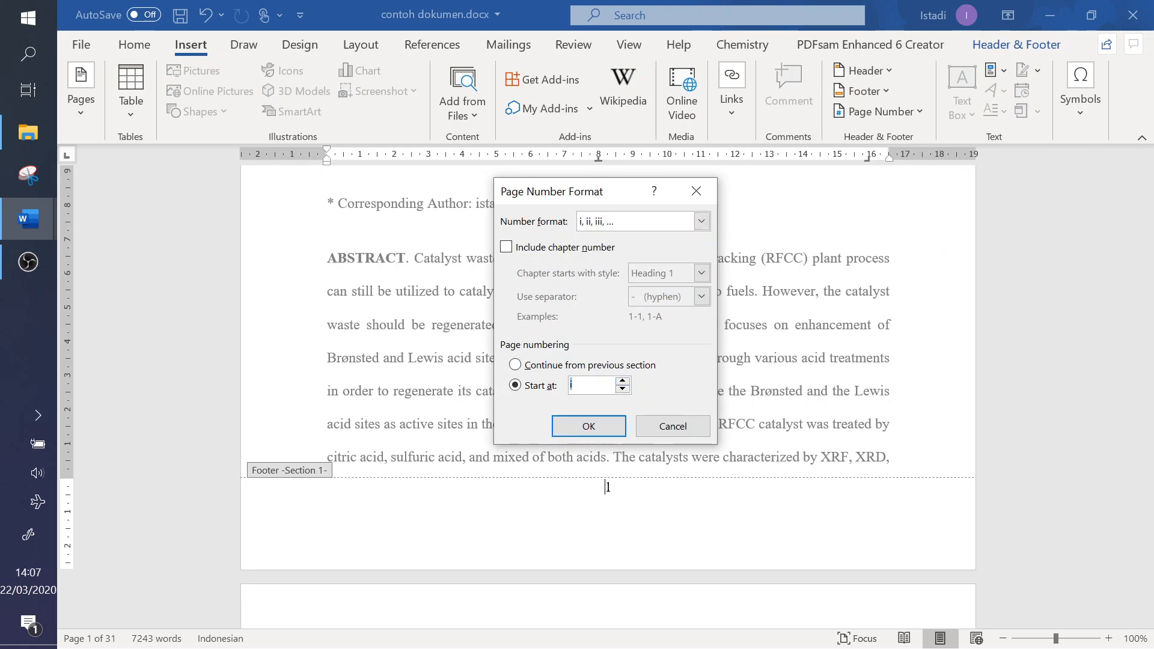
left_click(604, 430)
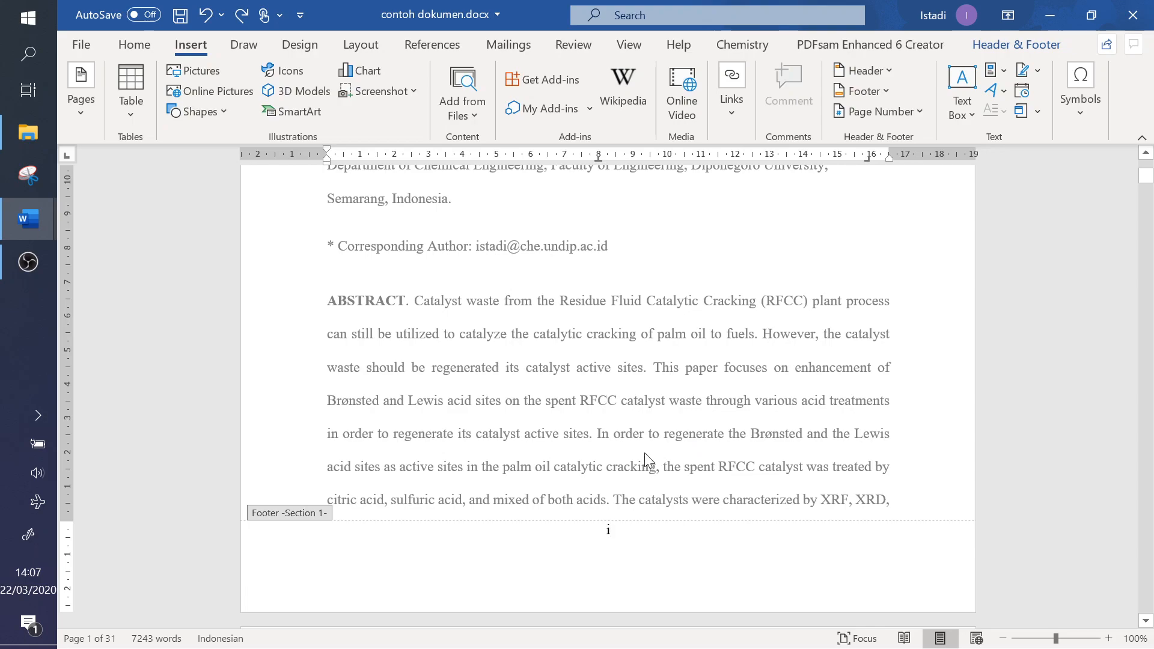
double_click(655, 433)
Enable Different First Page for the Section 1 footer and close the footer
scroll(608, 600, "up", 5)
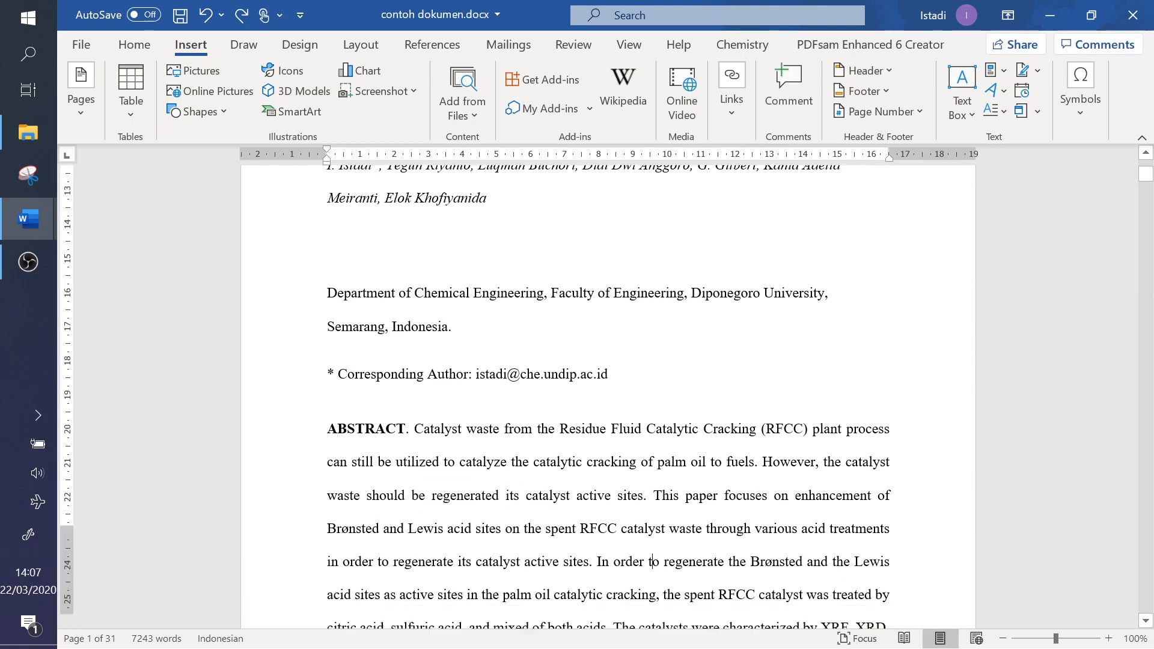
scroll(608, 600, "down", 4)
scroll(629, 494, "down", 4)
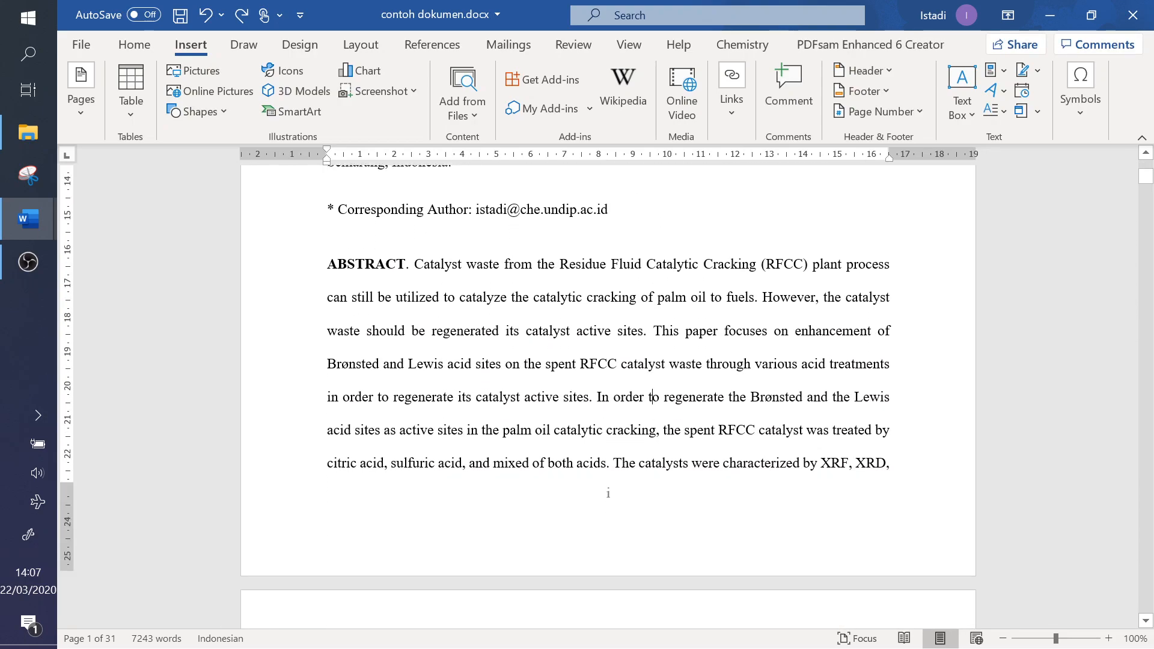
double_click(608, 486)
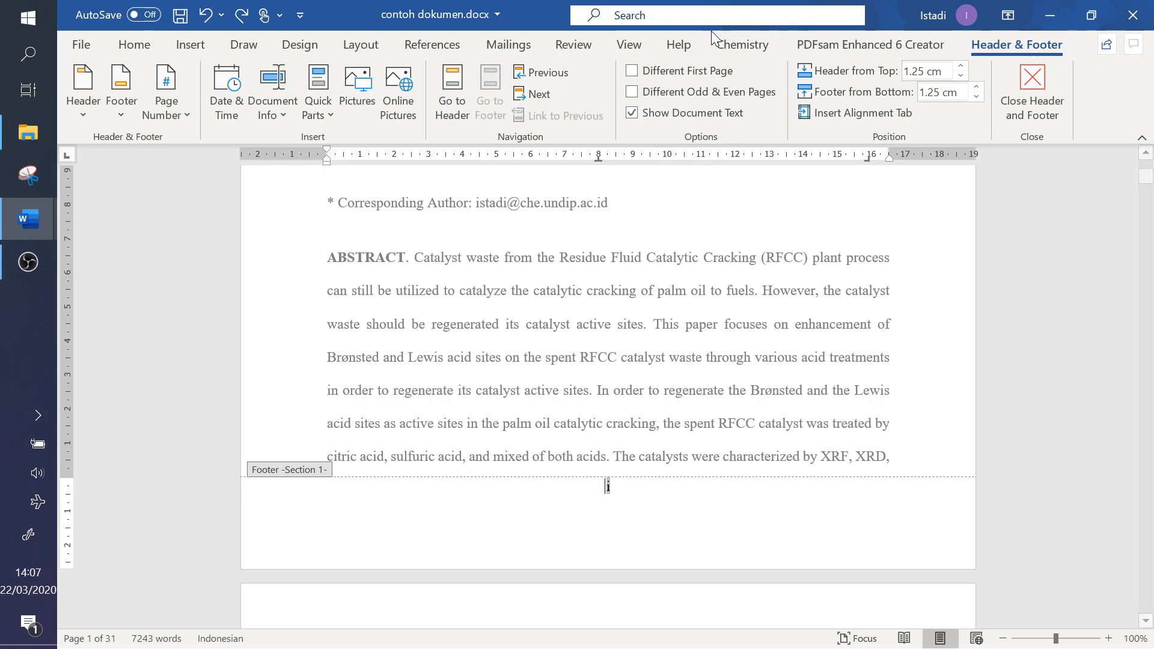
left_click(632, 70)
key("Escape")
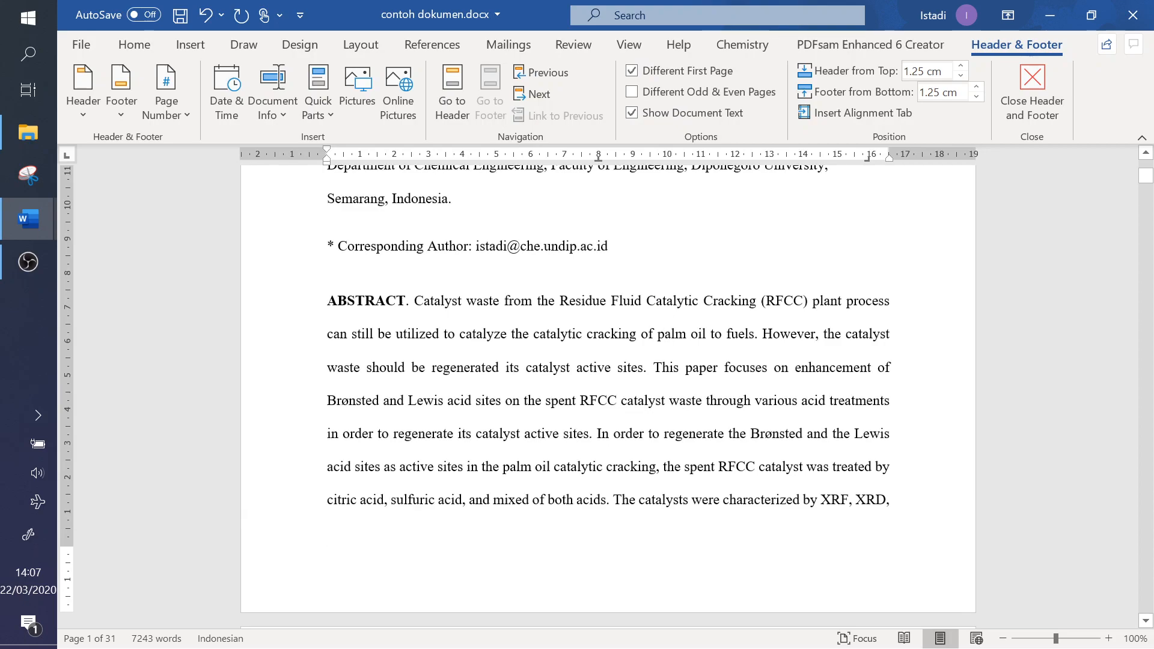
Review the pages from the abstract to the Introduction and place the cursor at the end of the keywords, after "Catalytic cracking"
scroll(678, 398, "down", 8)
scroll(608, 548, "down", 15)
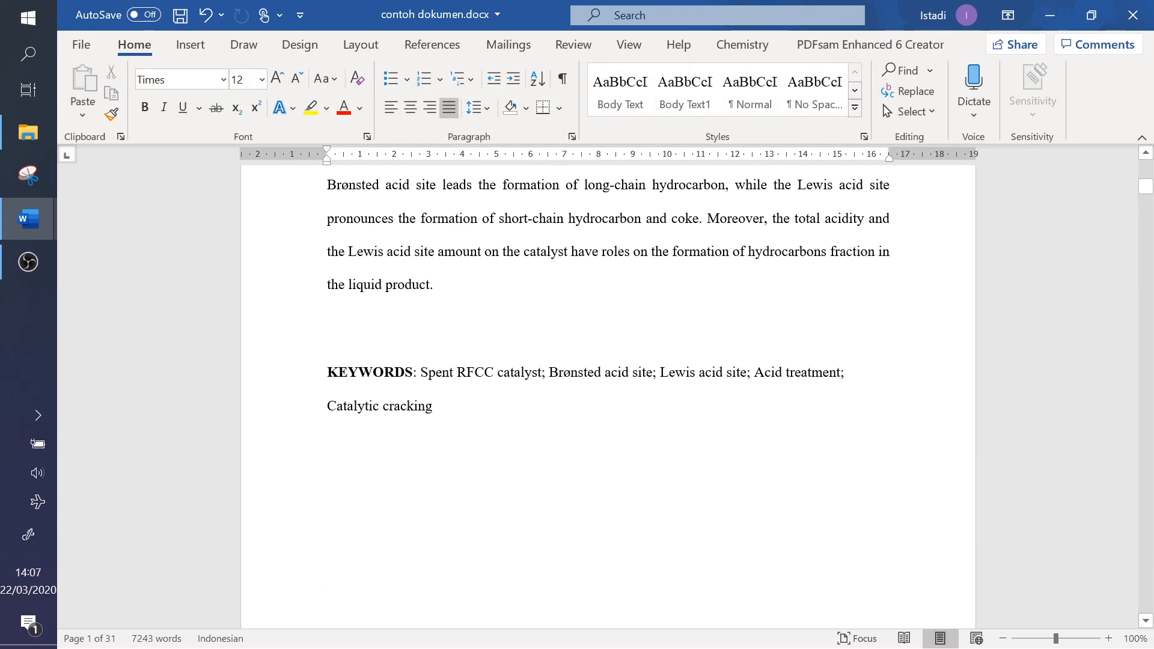
scroll(622, 392, "down", 10)
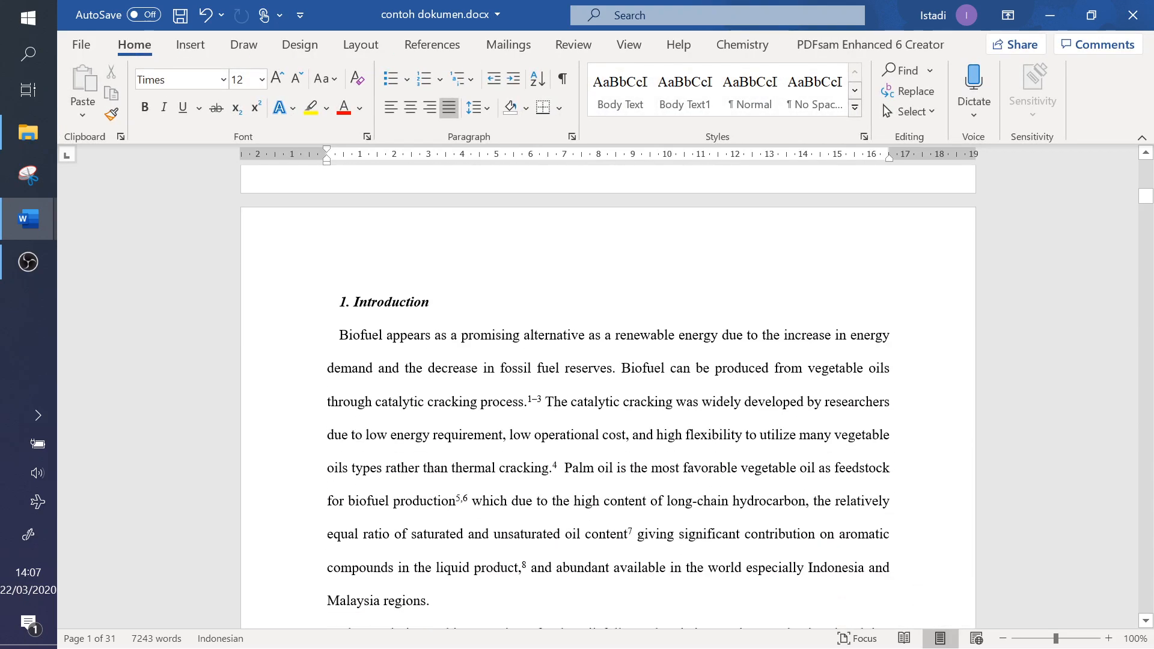
scroll(622, 392, "up", 10)
scroll(608, 392, "up", 5)
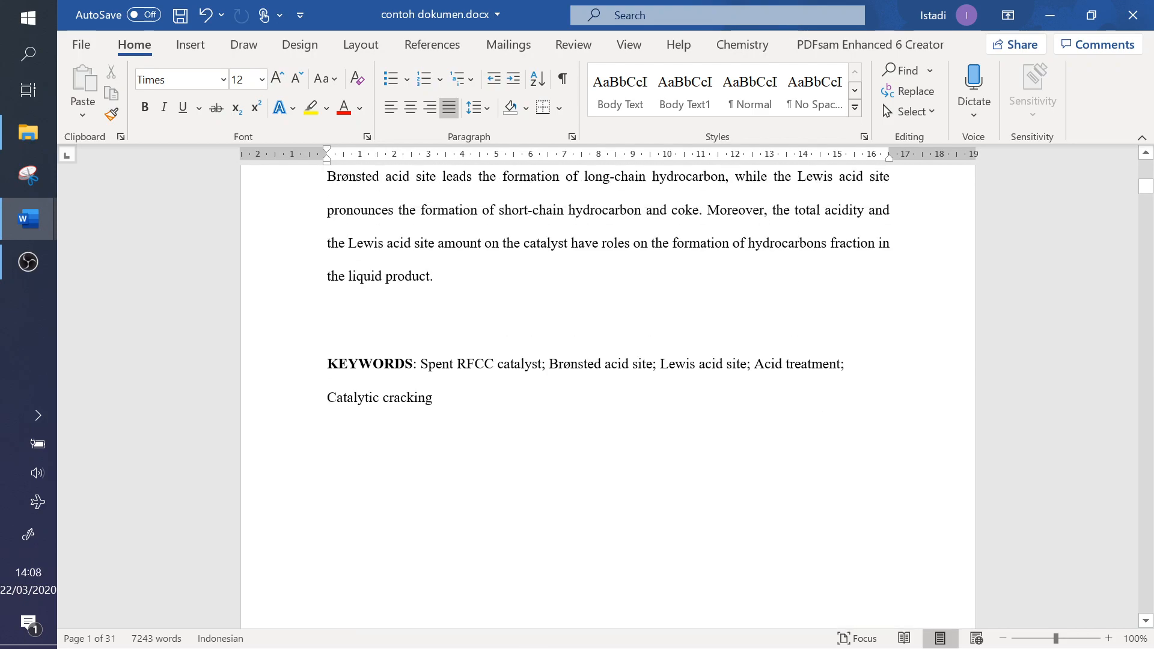
left_click(483, 427)
key("Down")
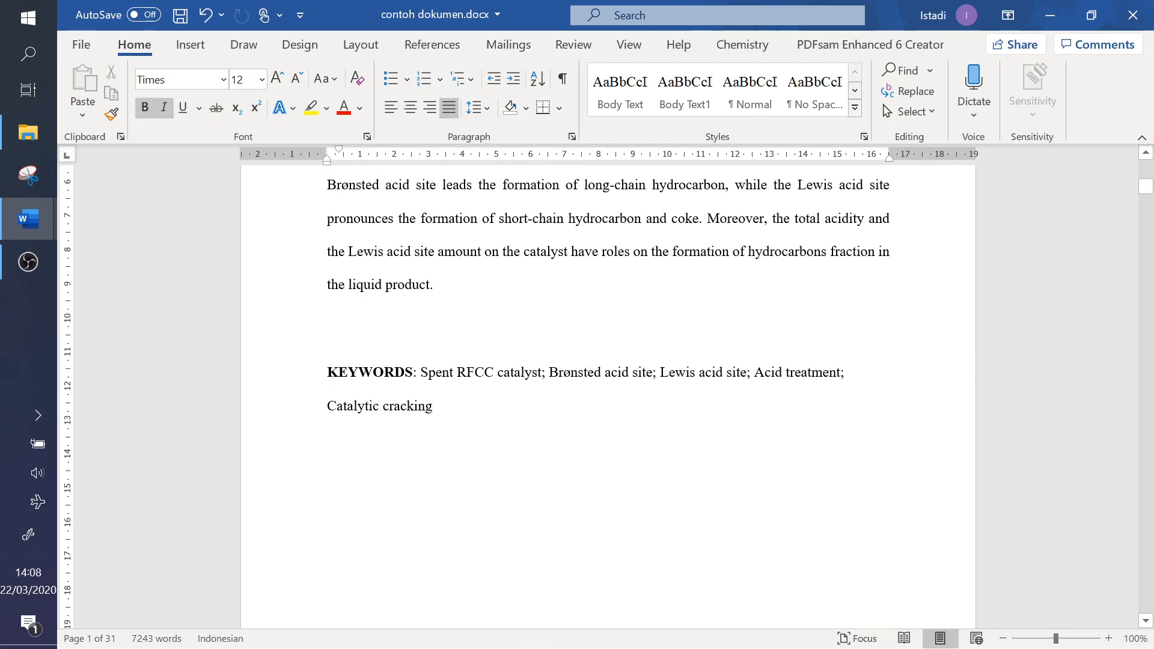
left_click(433, 406)
scroll(607, 396, "up", 2)
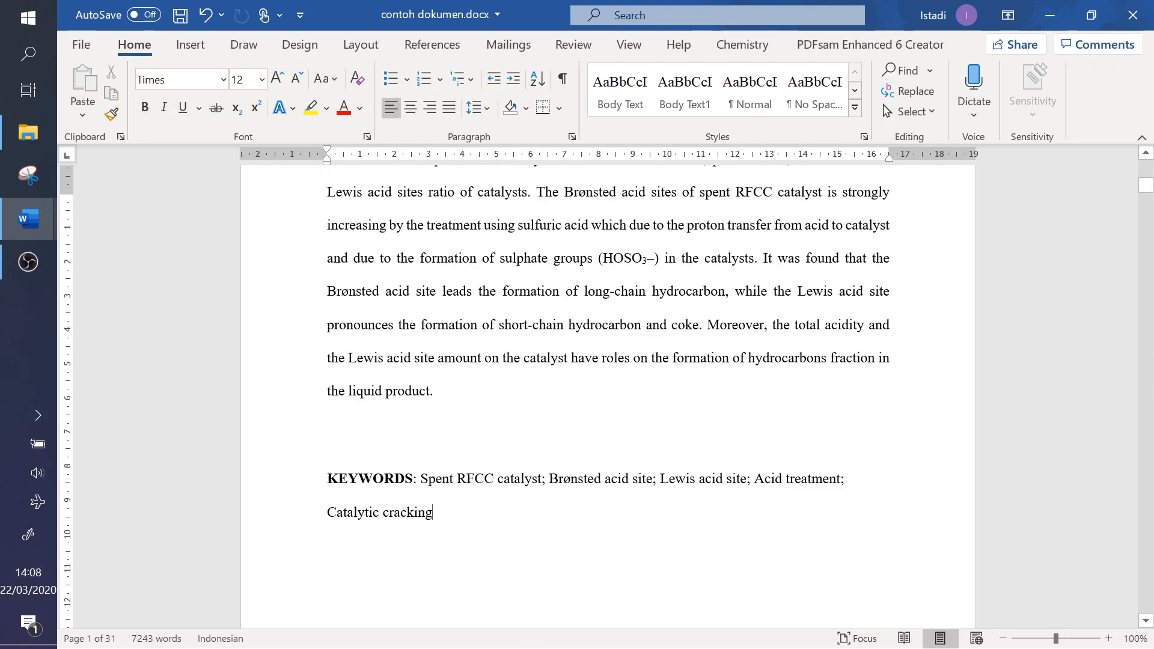